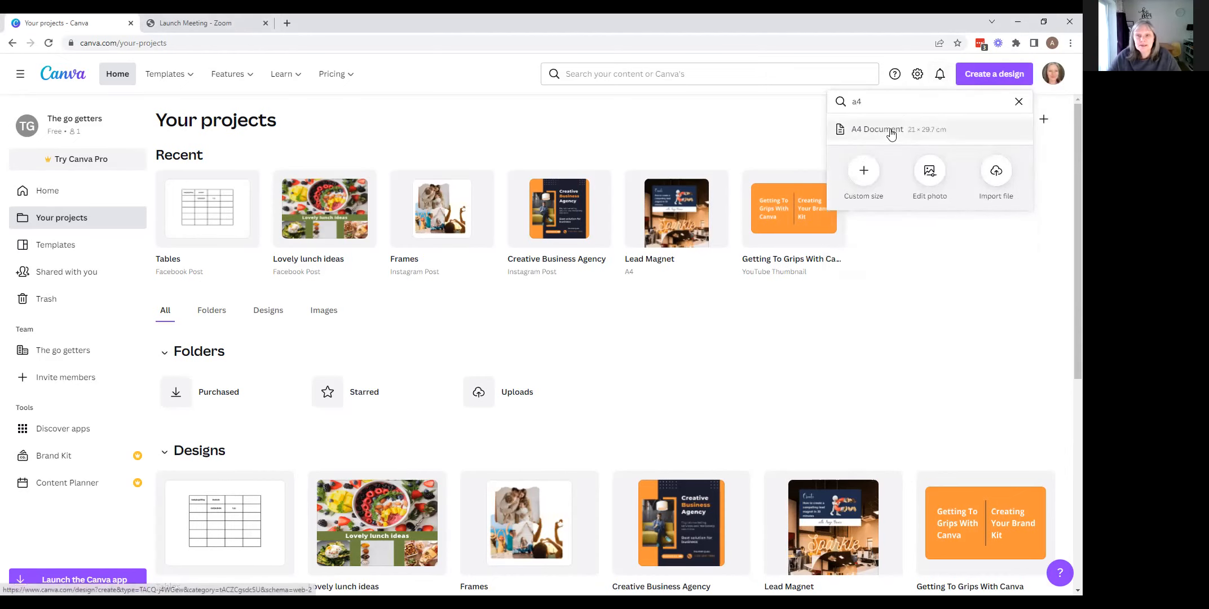
- Create a blank A4 document and add a text box reading "A line" in the middle of the page
{"action": "left_click", "coordinate": [886, 128]}
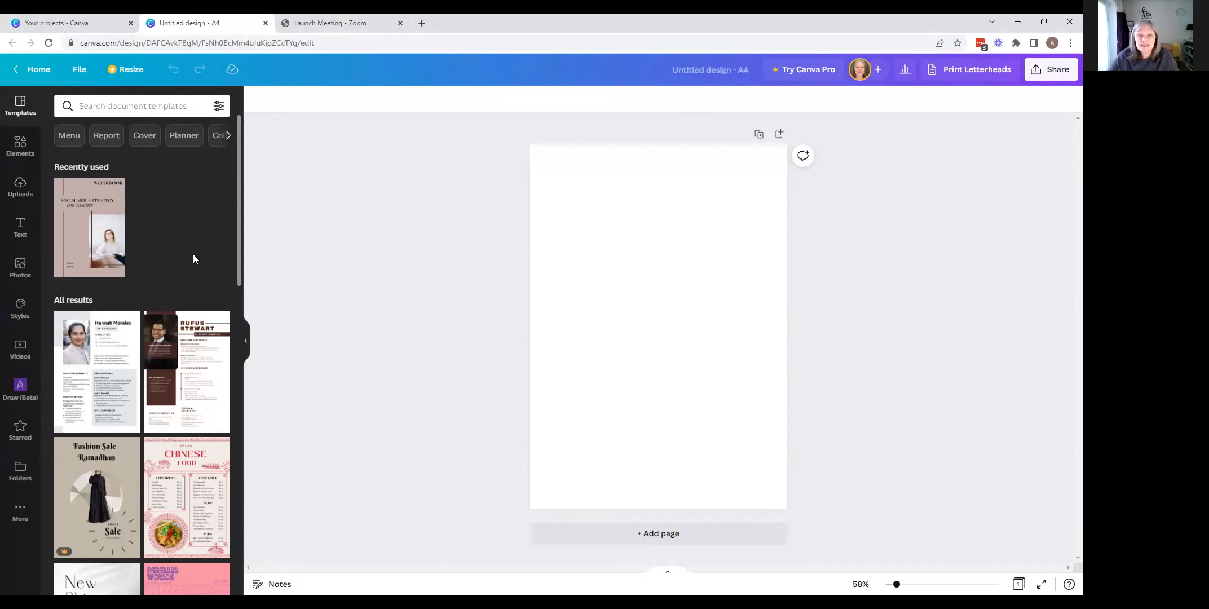
{"action": "key", "text": "t"}
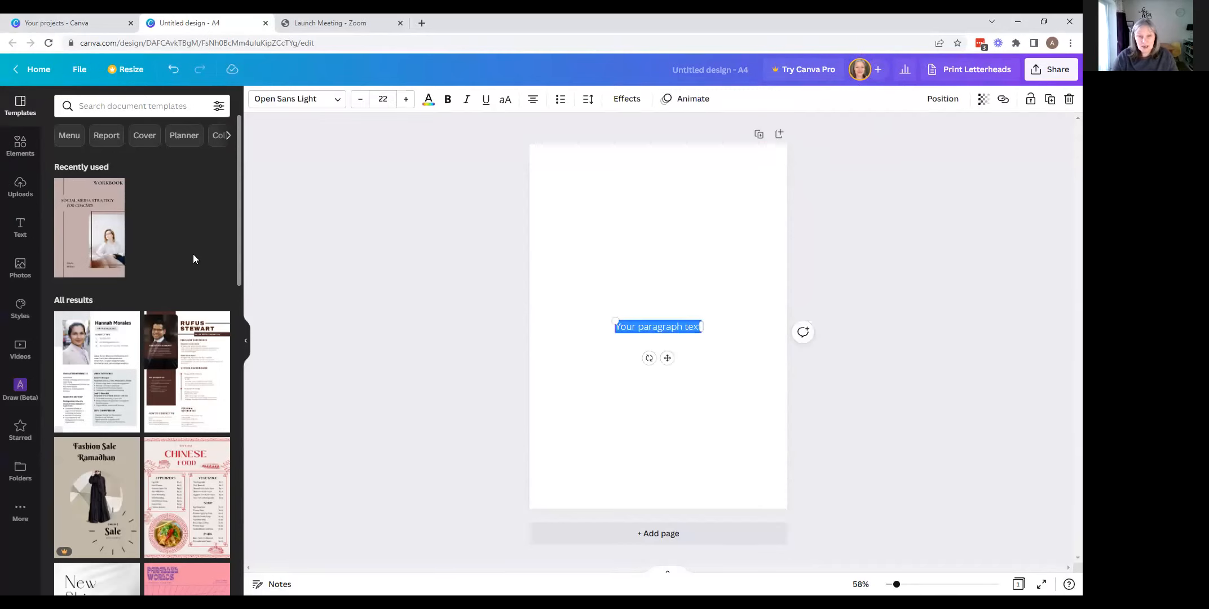
{"action": "key", "text": "BackSpace"}
{"action": "type", "text": "A line"}
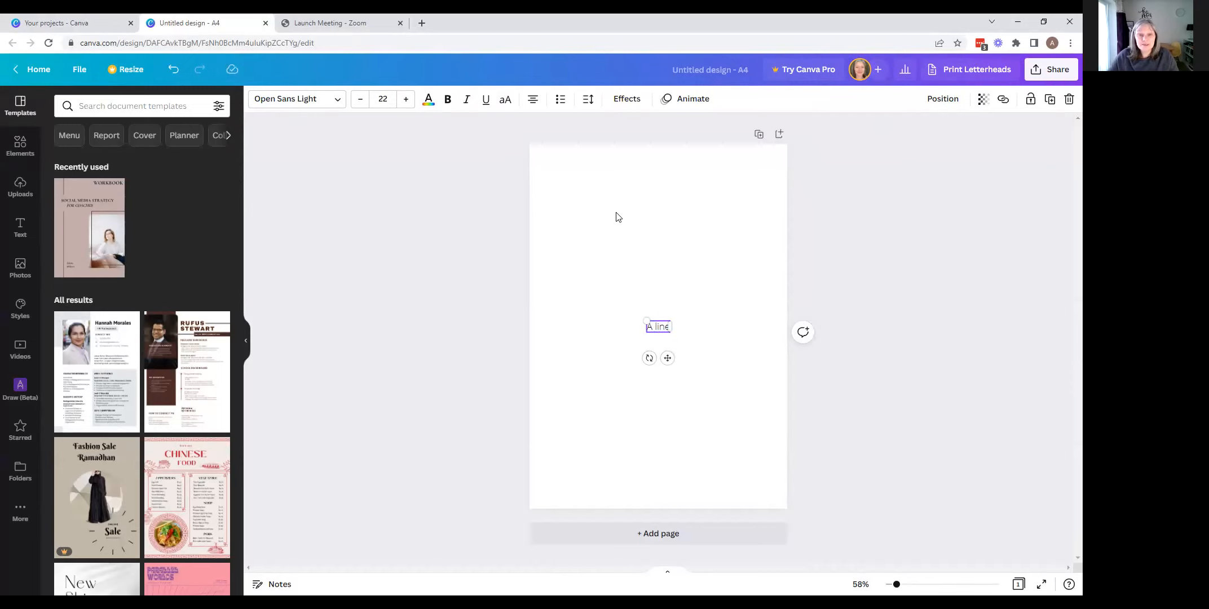
{"action": "left_click", "coordinate": [619, 217]}
- Add a second, smaller text box and place it just below the "A line" text
{"action": "key", "text": "ctrl+z"}
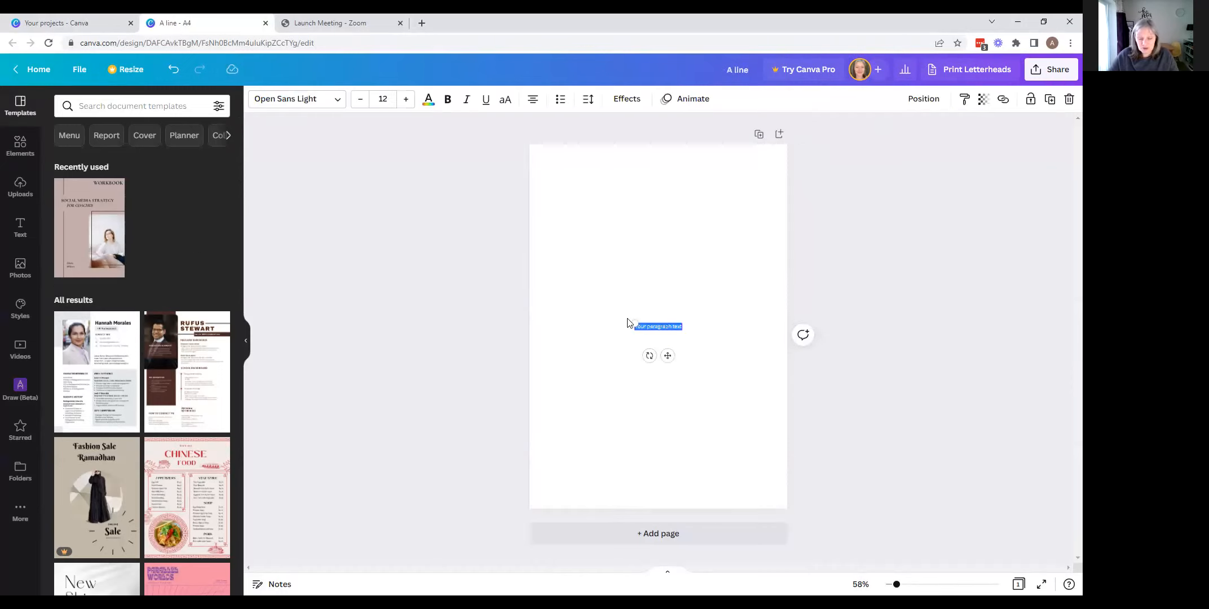
{"action": "type", "text": "a"}
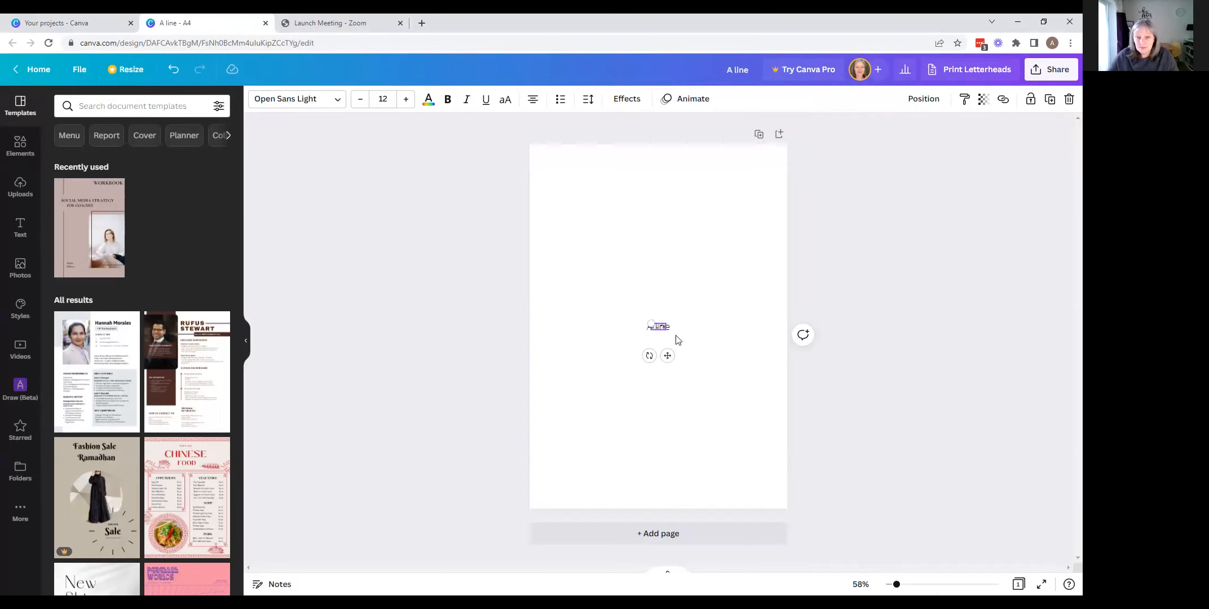
{"action": "left_click_drag", "start_coordinate": [656, 333], "coordinate": [653, 350]}
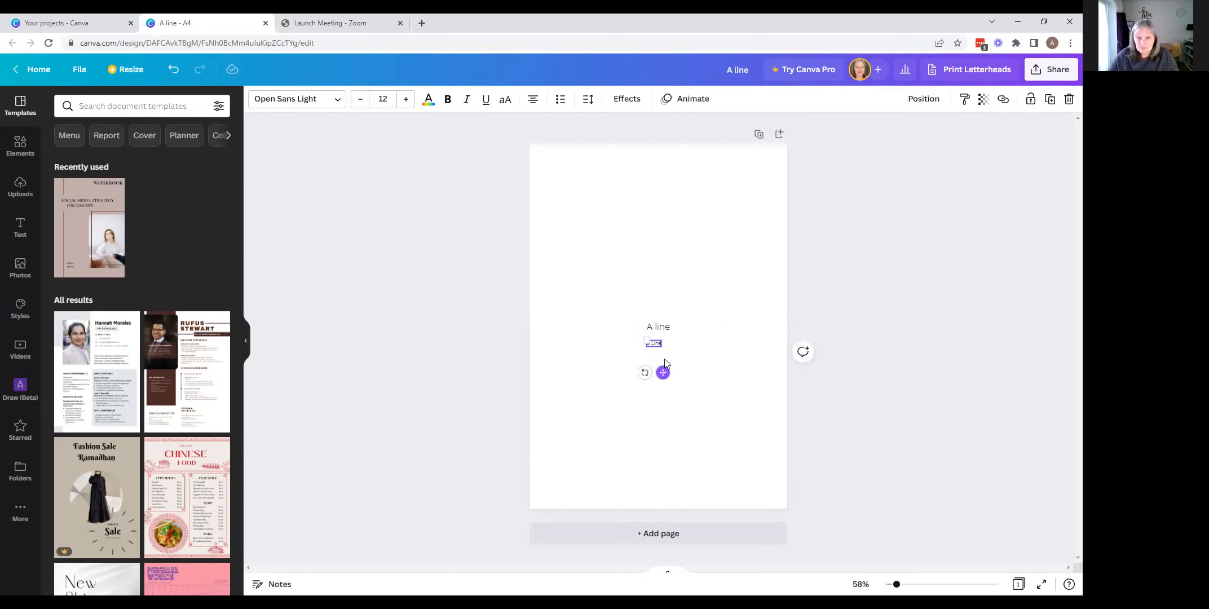
- Duplicate the larger "A line" text four times and delete the small text box beneath it
{"action": "left_click", "coordinate": [666, 331]}
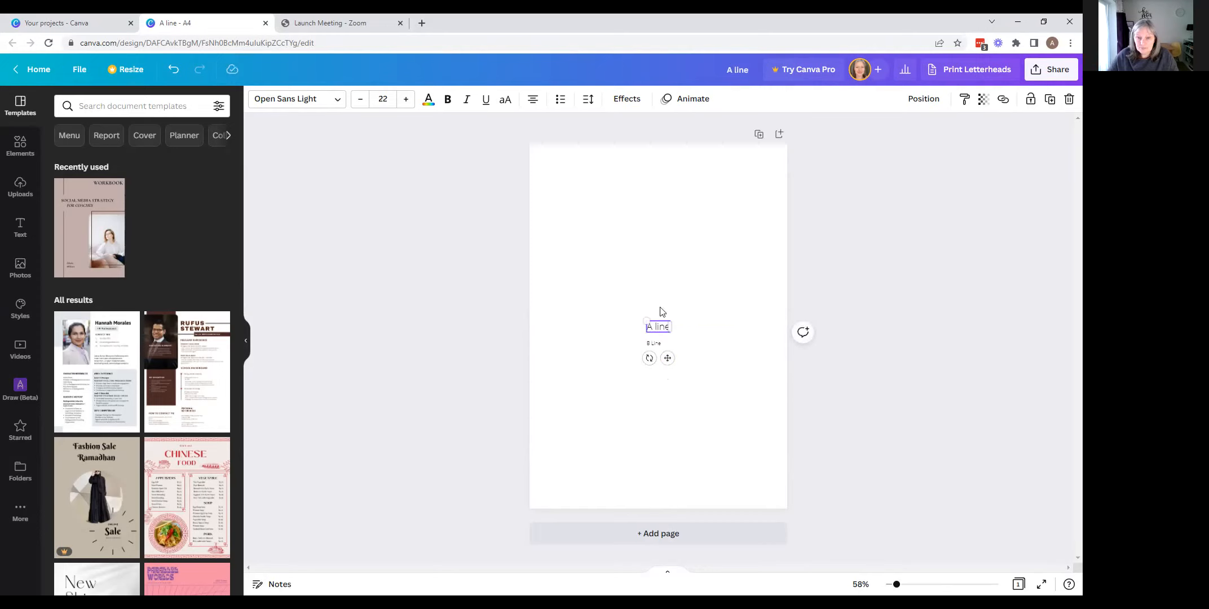
{"action": "left_click", "coordinate": [1054, 102]}
{"action": "left_click", "coordinate": [1054, 103]}
{"action": "left_click", "coordinate": [1054, 102]}
{"action": "left_click", "coordinate": [1054, 103]}
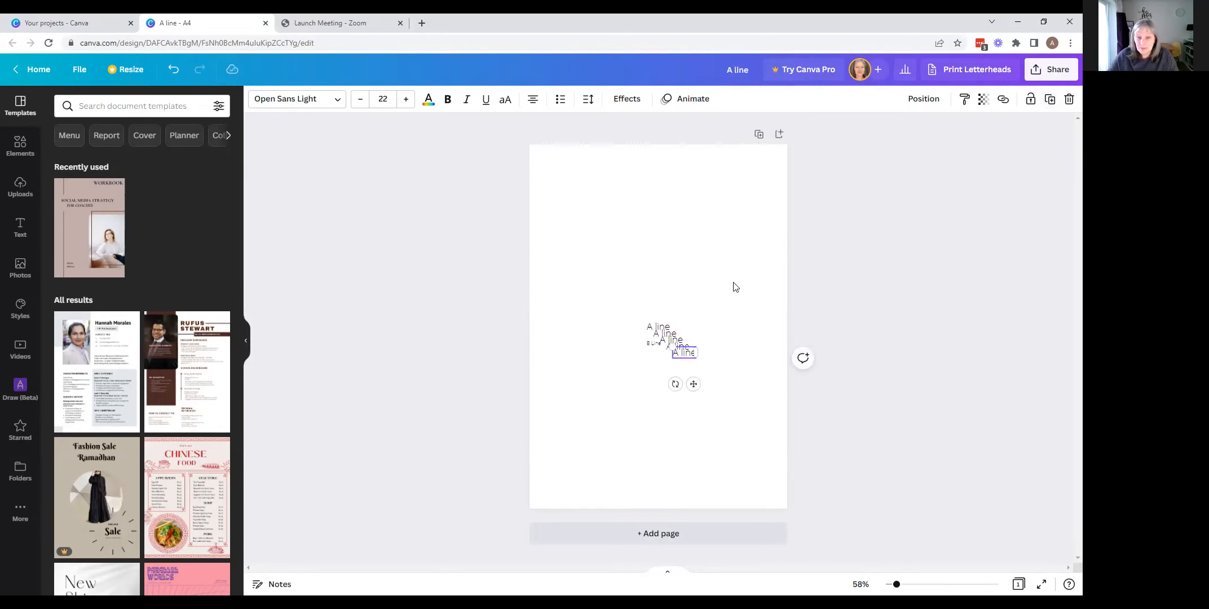
{"action": "left_click", "coordinate": [652, 343]}
{"action": "key", "text": "Delete"}
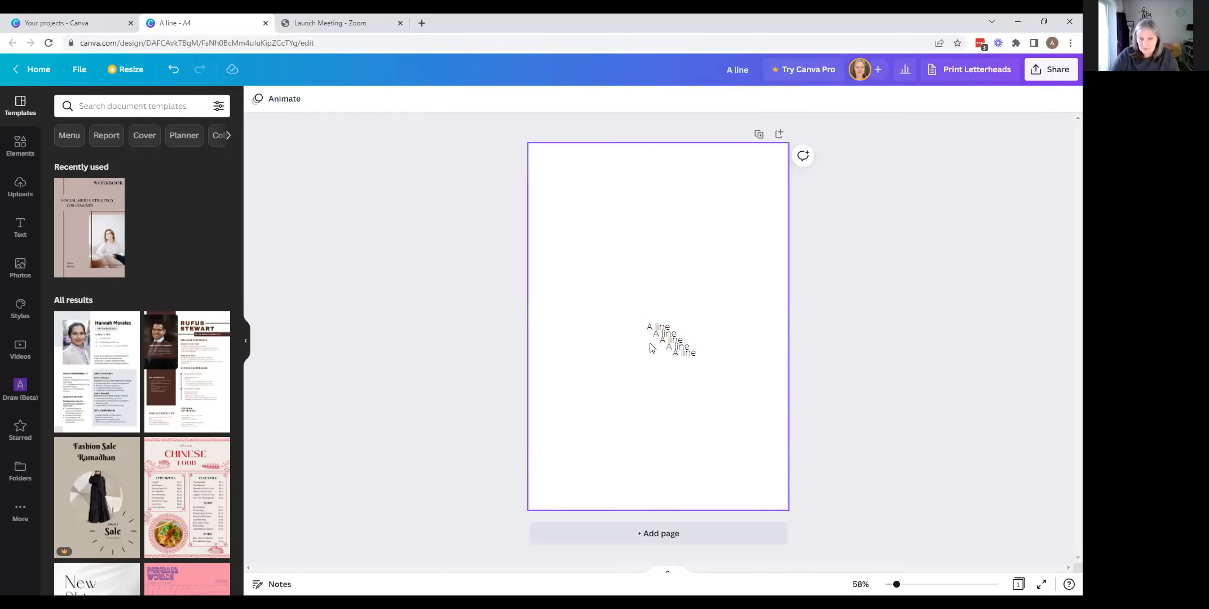
- Enlarge all five "A line" texts together to a font size of about 37.5
{"action": "left_click_drag", "start_coordinate": [638, 305], "coordinate": [719, 377]}
{"action": "left_click_drag", "start_coordinate": [671, 345], "coordinate": [718, 397]}
{"action": "left_click", "coordinate": [667, 293]}
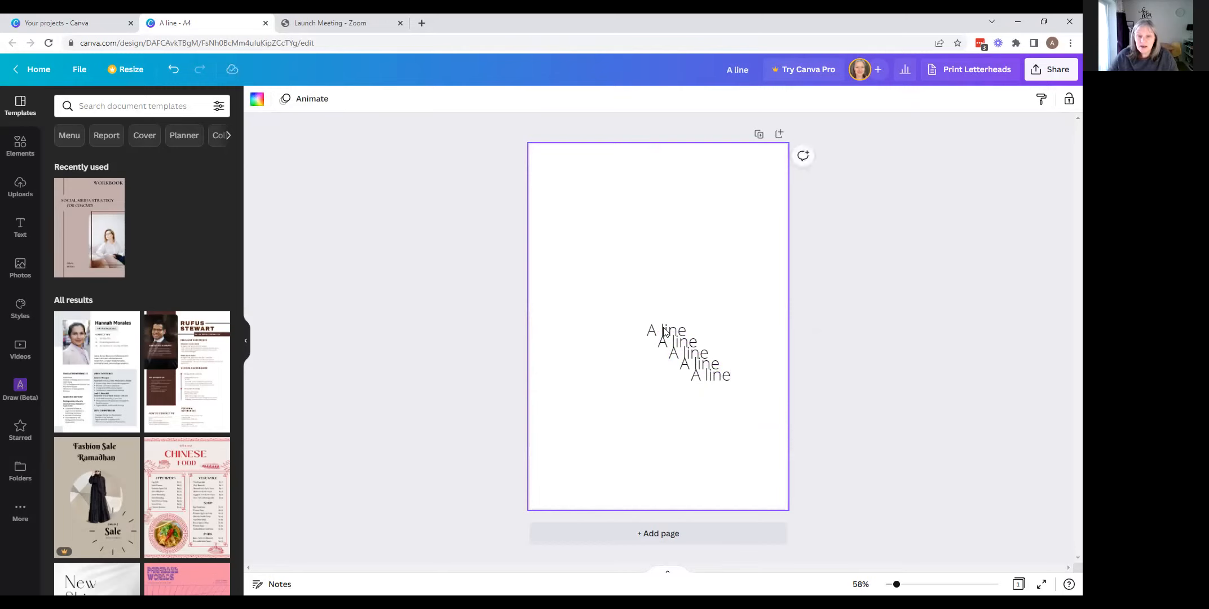
- Move the first "A line" text up away from the stack and duplicate it twice
{"action": "left_click_drag", "start_coordinate": [665, 332], "coordinate": [621, 245]}
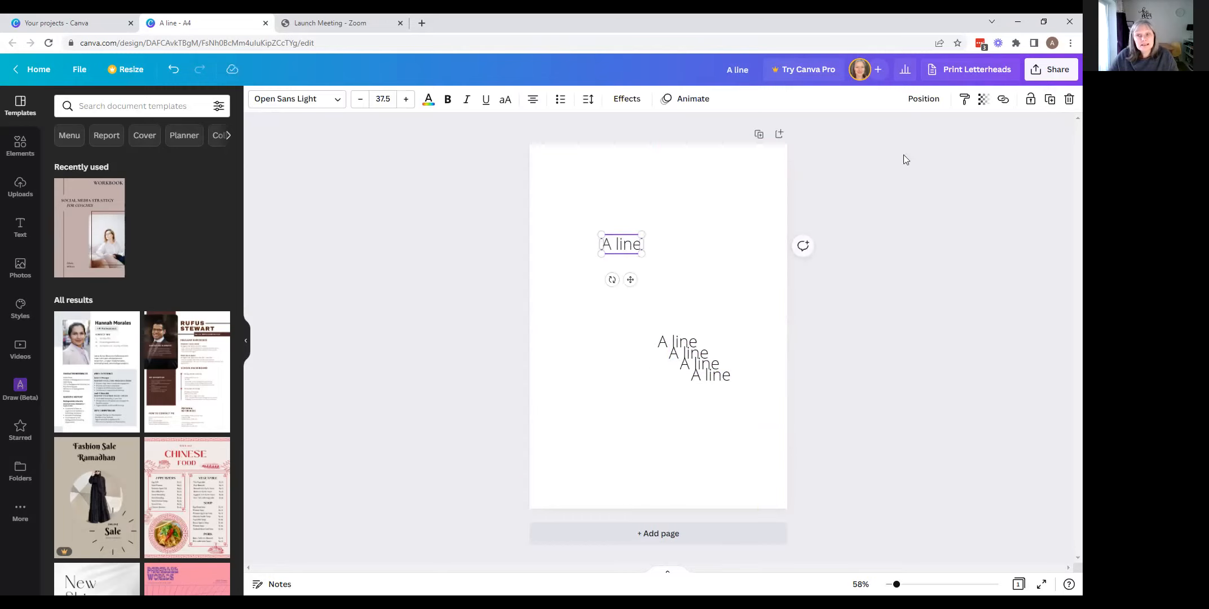
{"action": "left_click", "coordinate": [1049, 101]}
{"action": "left_click", "coordinate": [1050, 100]}
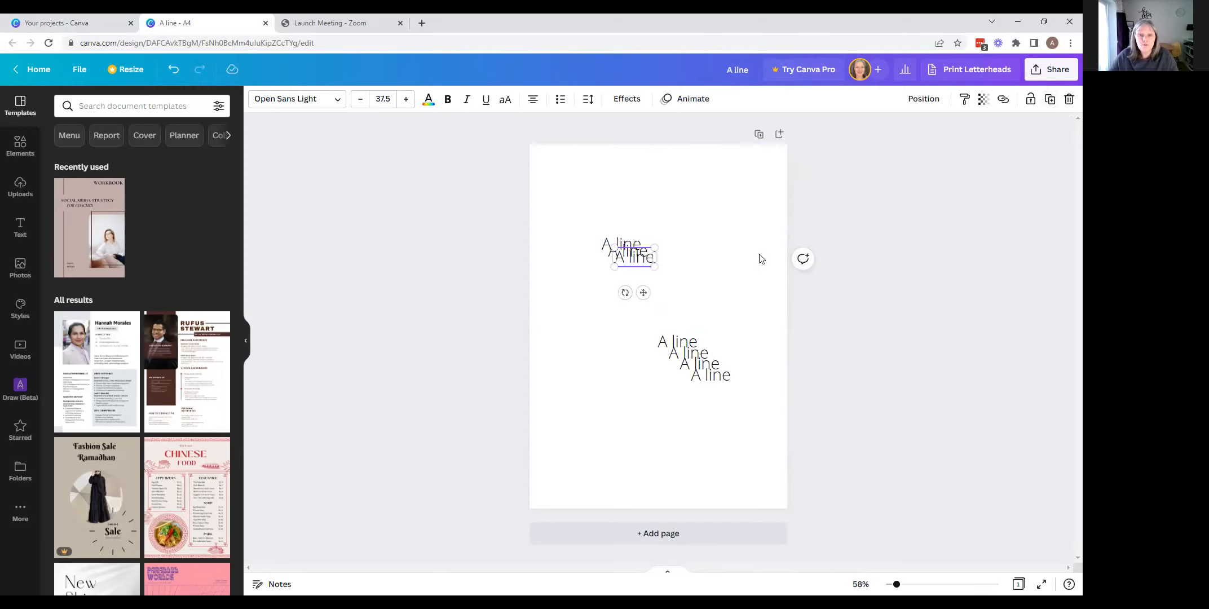
- Spread the overlapping "A line" texts apart into a loose, uneven vertical column of seven lines
{"action": "left_click_drag", "start_coordinate": [643, 292], "coordinate": [637, 323]}
{"action": "left_click_drag", "start_coordinate": [699, 373], "coordinate": [616, 371]}
{"action": "left_click_drag", "start_coordinate": [673, 334], "coordinate": [625, 317]}
{"action": "left_click_drag", "start_coordinate": [687, 353], "coordinate": [621, 350]}
{"action": "left_click_drag", "start_coordinate": [647, 249], "coordinate": [625, 217]}
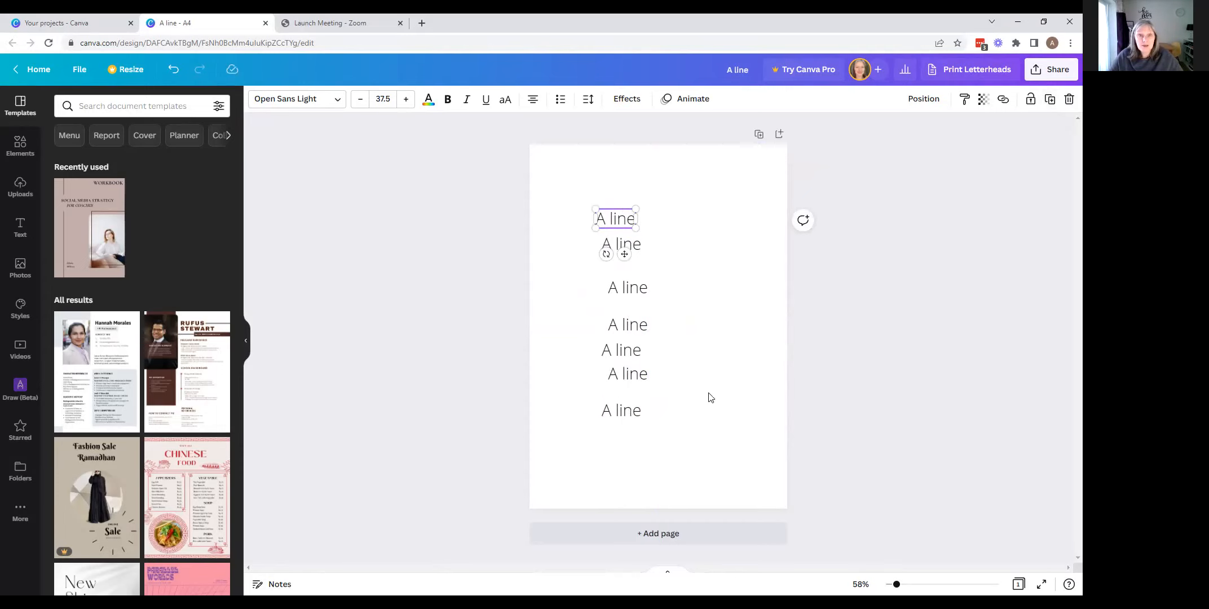
- Select all seven text lines and align and space them evenly with Tidy up
{"action": "left_click_drag", "start_coordinate": [582, 191], "coordinate": [640, 443]}
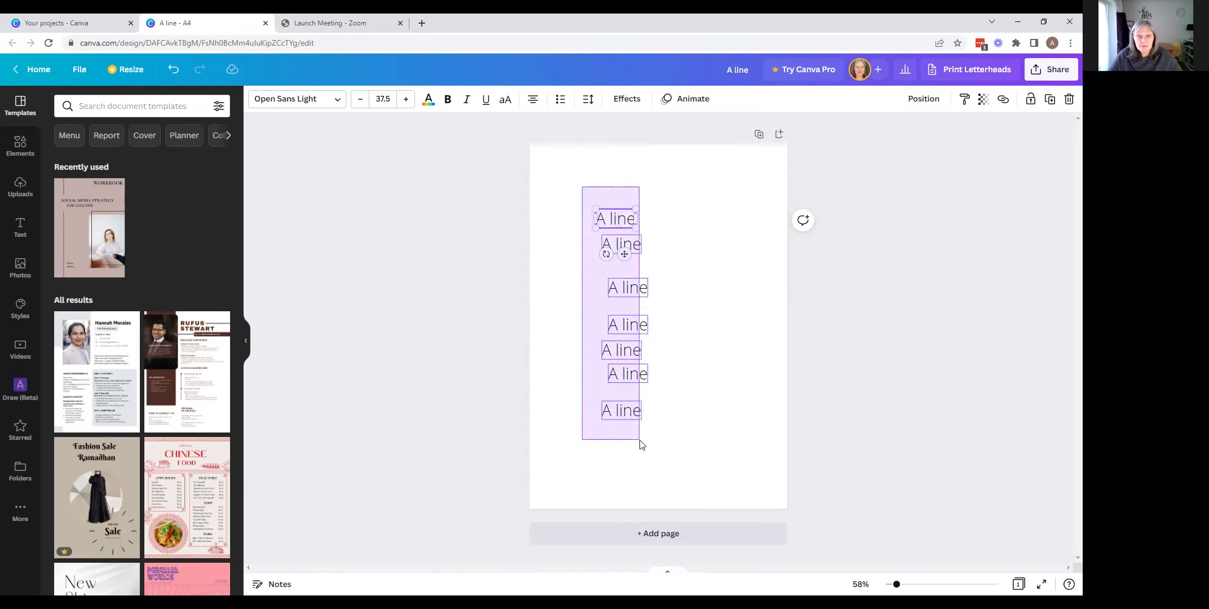
{"action": "left_click_drag", "start_coordinate": [641, 445], "coordinate": [650, 441]}
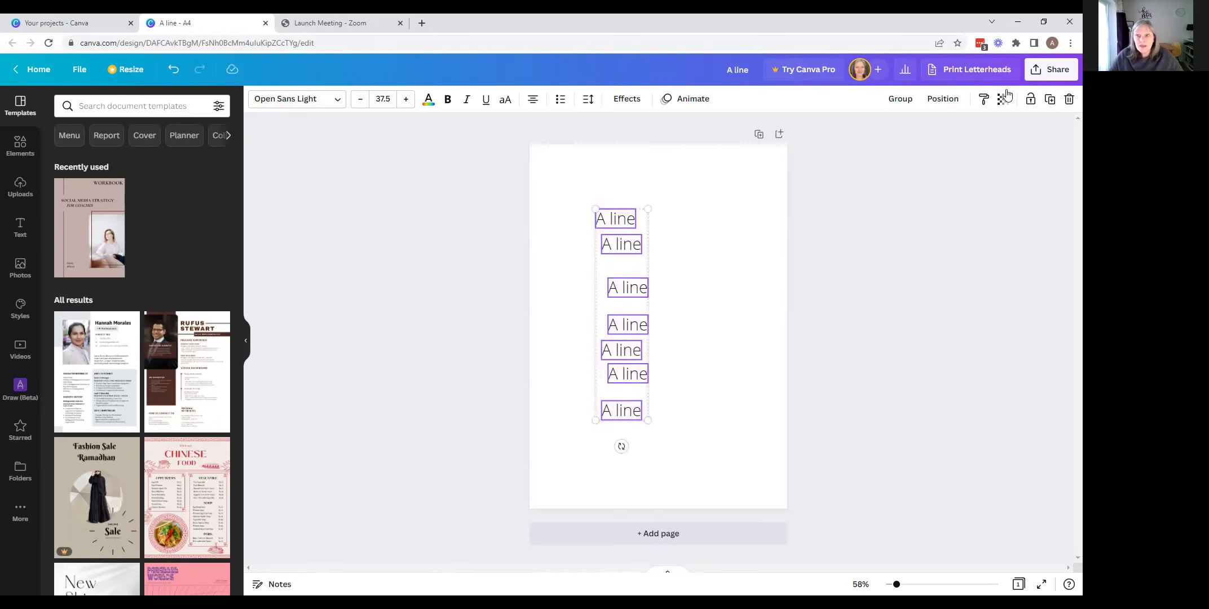
{"action": "left_click", "coordinate": [943, 101]}
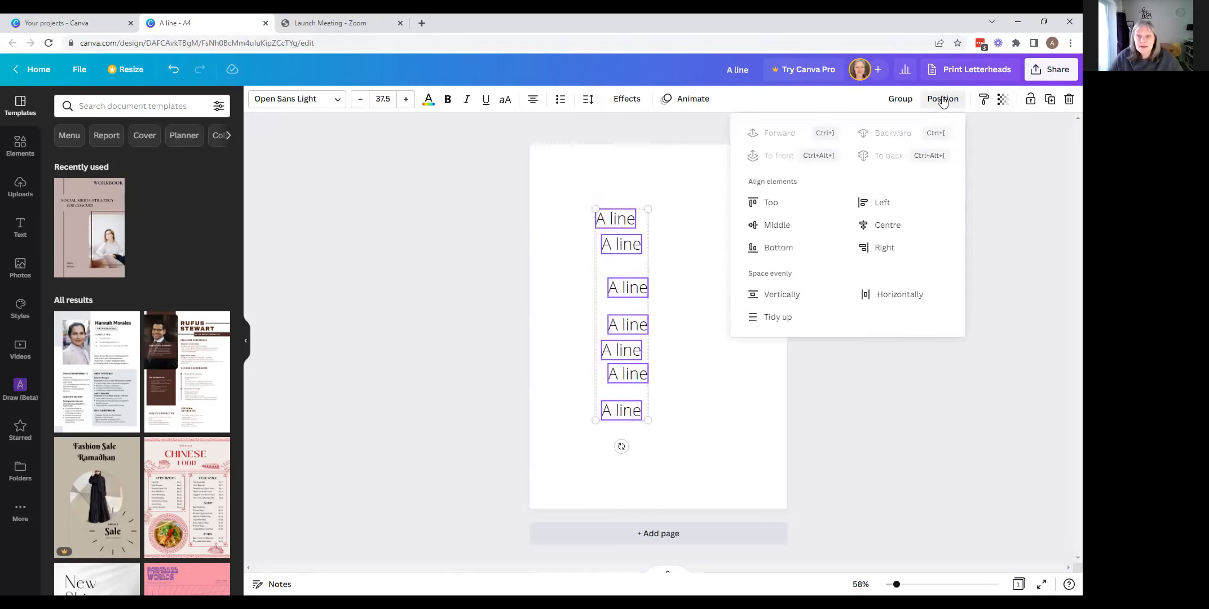
{"action": "left_click", "coordinate": [770, 316]}
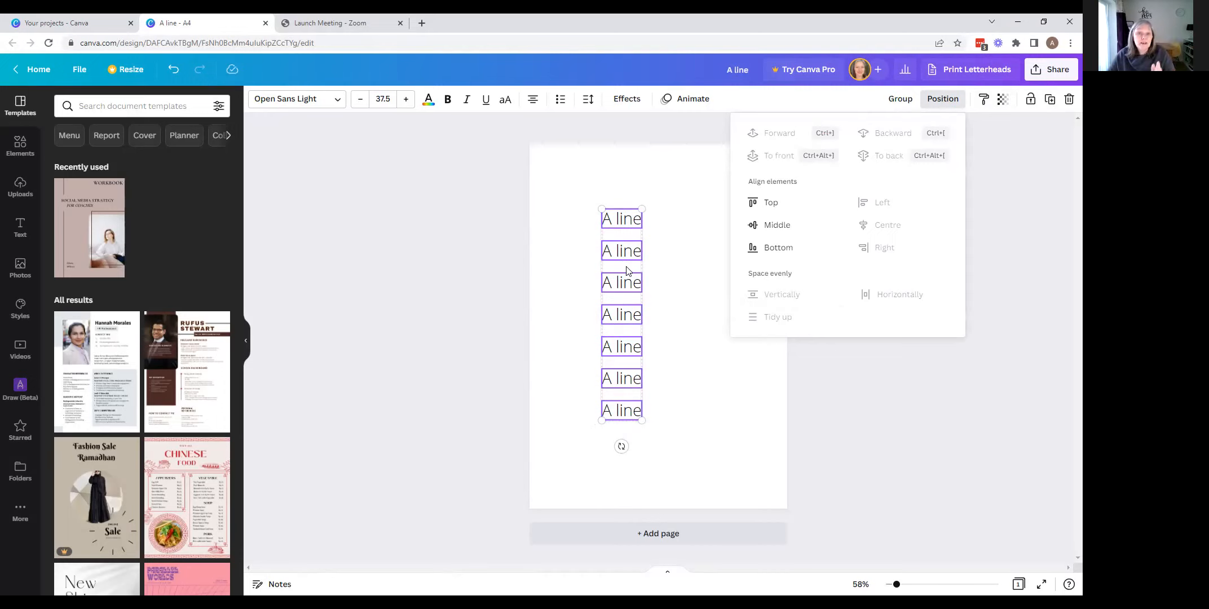
- Move the tidied column of lines up and toward the page's left margin
{"action": "left_click", "coordinate": [599, 267]}
{"action": "left_click_drag", "start_coordinate": [599, 267], "coordinate": [580, 246]}
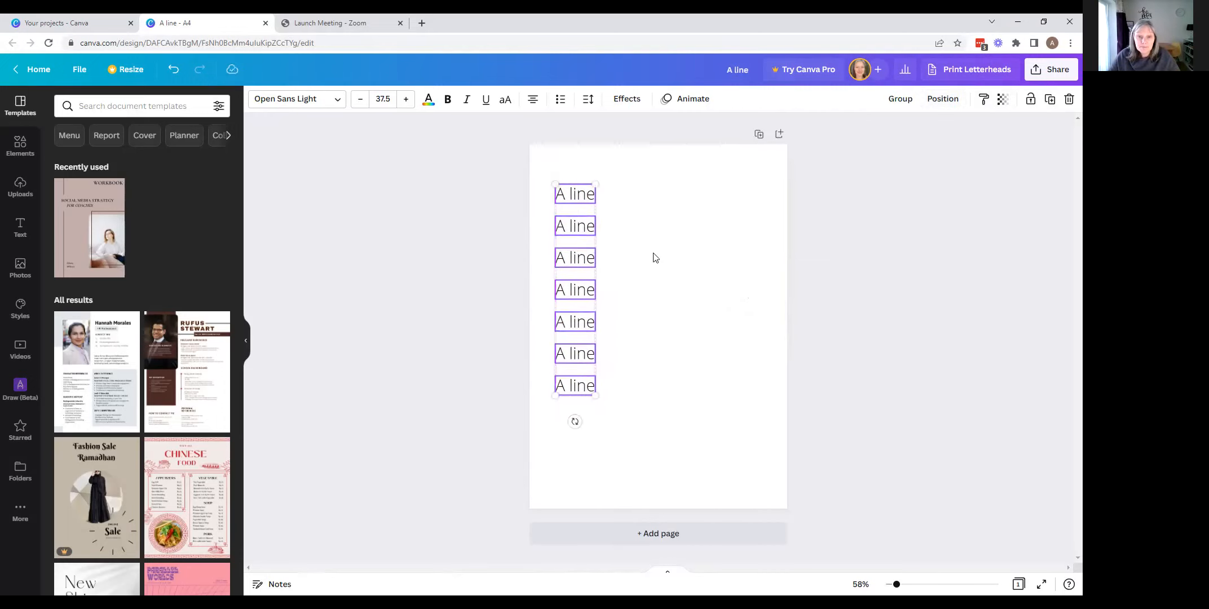
{"action": "left_click", "coordinate": [660, 259]}
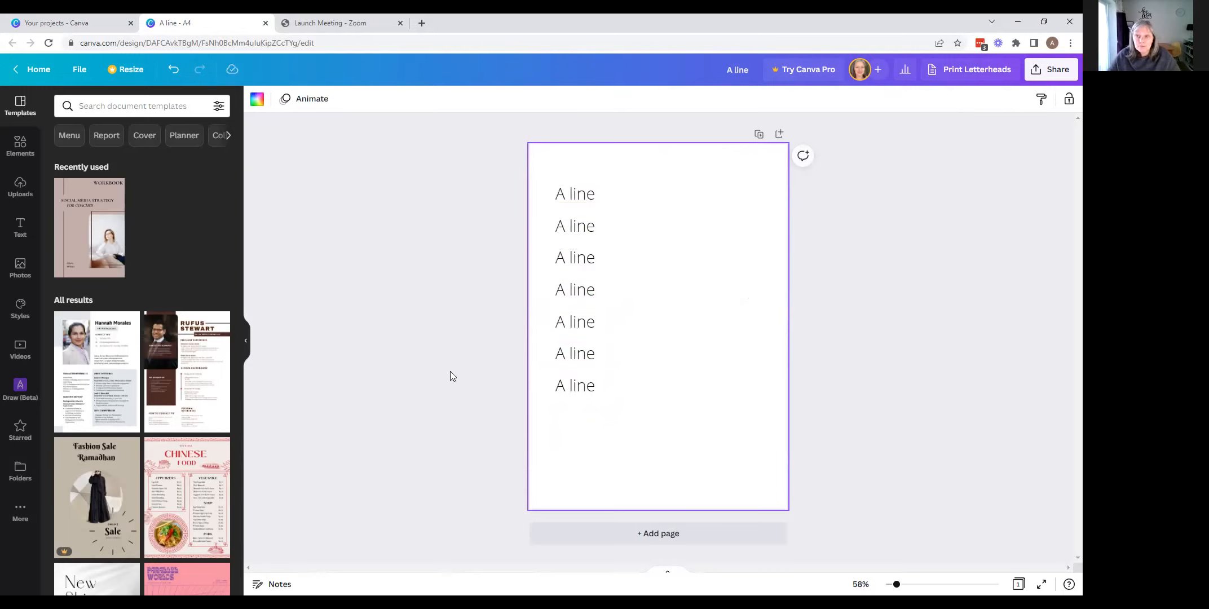
- Shift the second and fifth lines to the right and the third line to the left, out of alignment
{"action": "left_click_drag", "start_coordinate": [576, 237], "coordinate": [634, 235]}
{"action": "left_click", "coordinate": [567, 258]}
{"action": "left_click_drag", "start_coordinate": [566, 258], "coordinate": [546, 258]}
{"action": "left_click_drag", "start_coordinate": [581, 323], "coordinate": [626, 324]}
- Realign the seven scattered lines into one evenly spaced column with Tidy up
{"action": "left_click_drag", "start_coordinate": [555, 168], "coordinate": [628, 446]}
{"action": "left_click", "coordinate": [943, 99]}
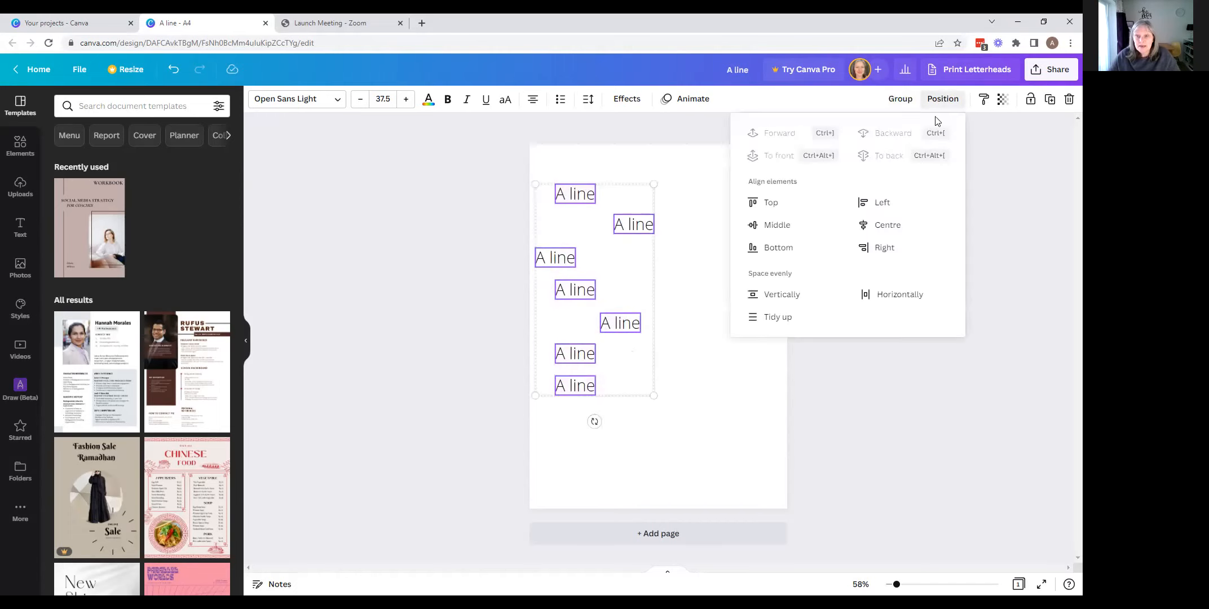
{"action": "left_click", "coordinate": [778, 317]}
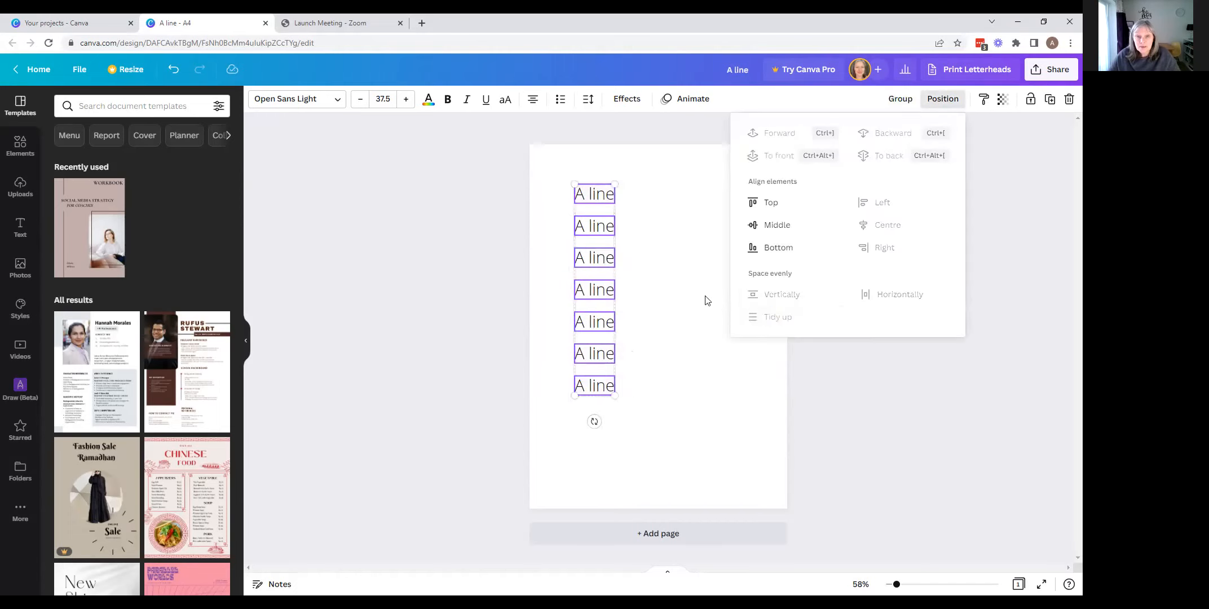
{"action": "left_click", "coordinate": [667, 271]}
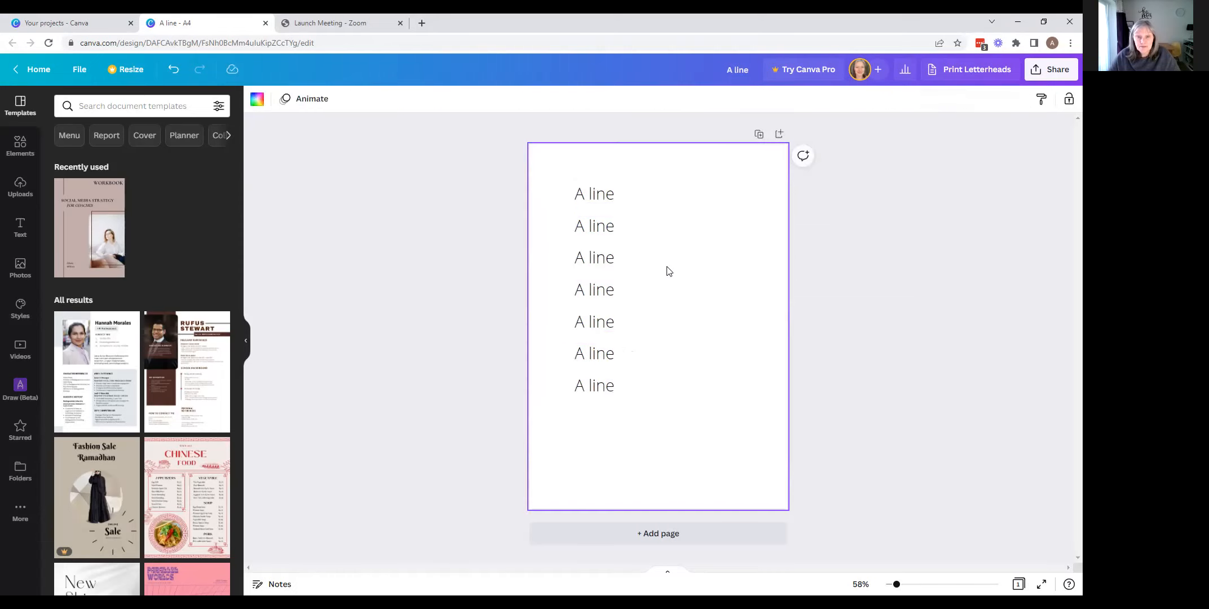
- Extend the second line's text to read "A line b line c line"
{"action": "left_click", "coordinate": [614, 226]}
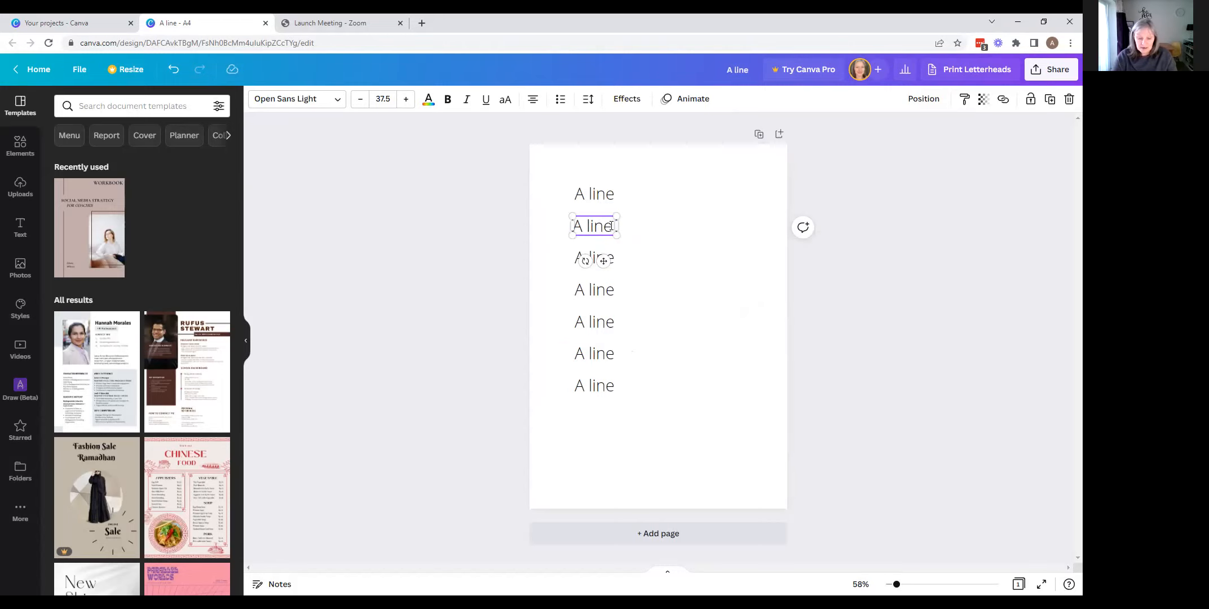
{"action": "type", "text": "b lin"}
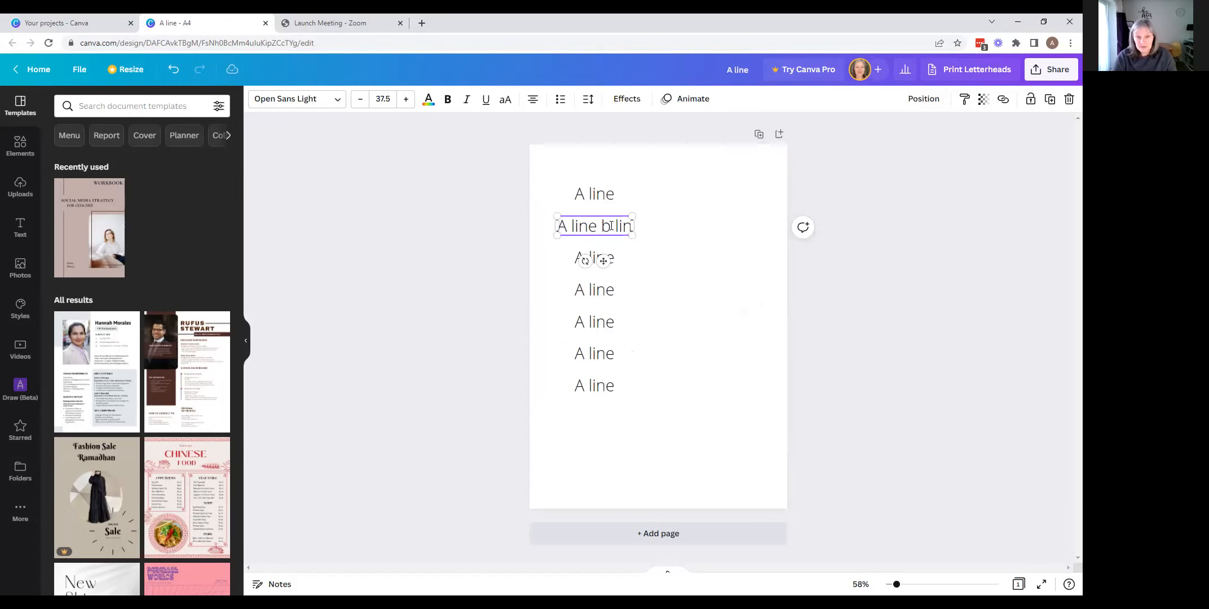
{"action": "type", "text": "e c line"}
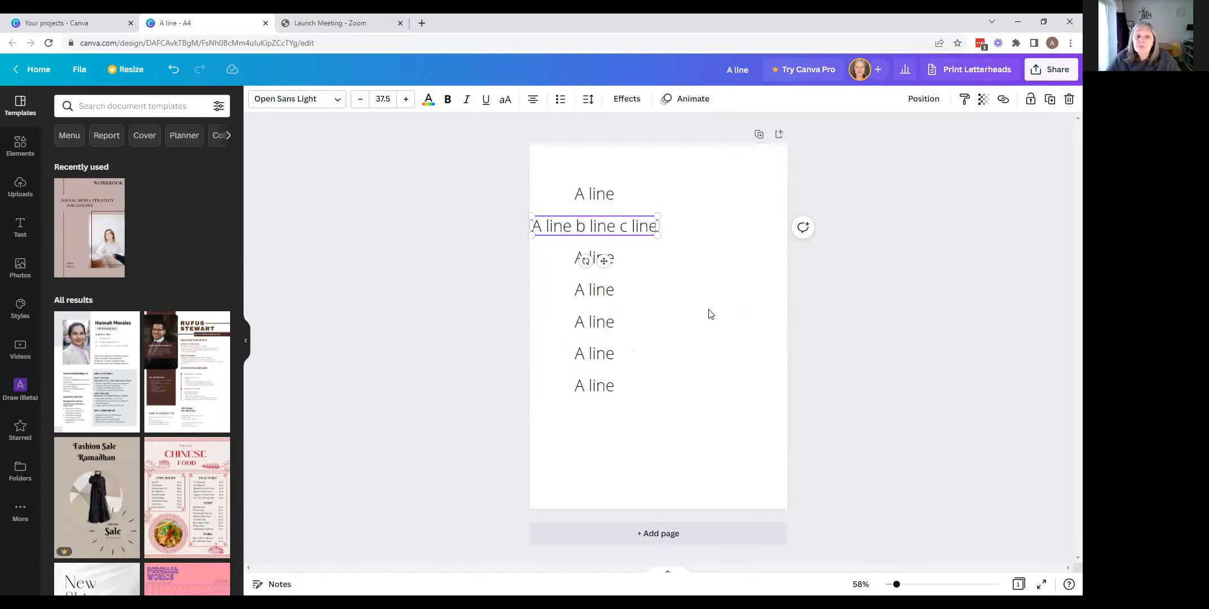
{"action": "left_click", "coordinate": [710, 314]}
- Left-align all seven lines with one another and move the column slightly right and down on the page
{"action": "left_click_drag", "start_coordinate": [589, 173], "coordinate": [612, 410]}
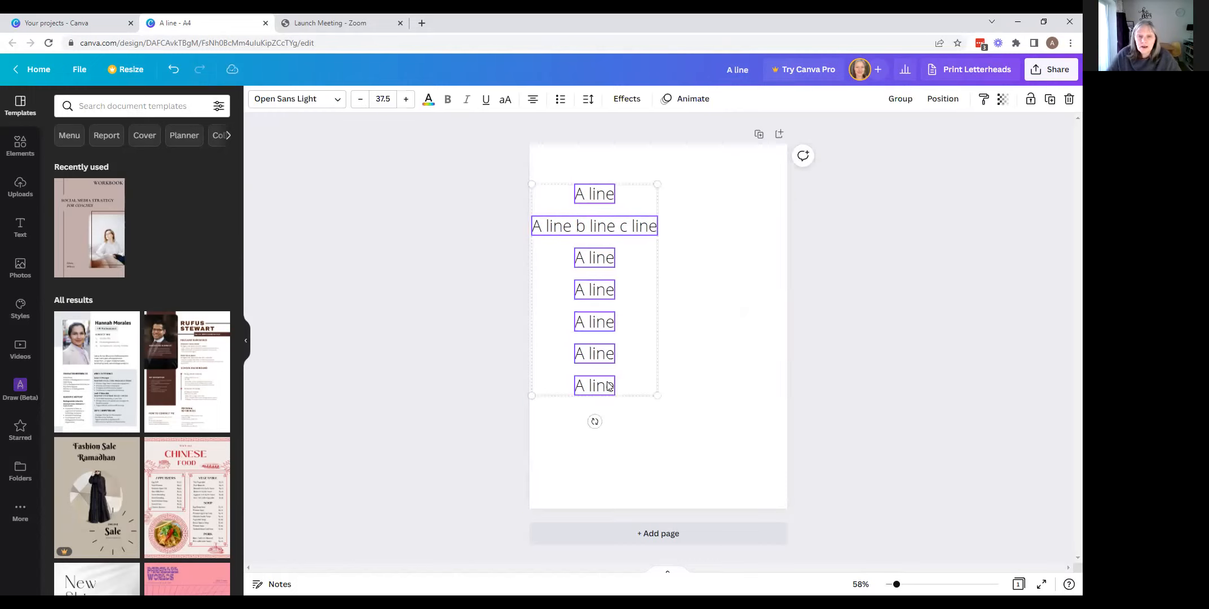
{"action": "left_click", "coordinate": [937, 98]}
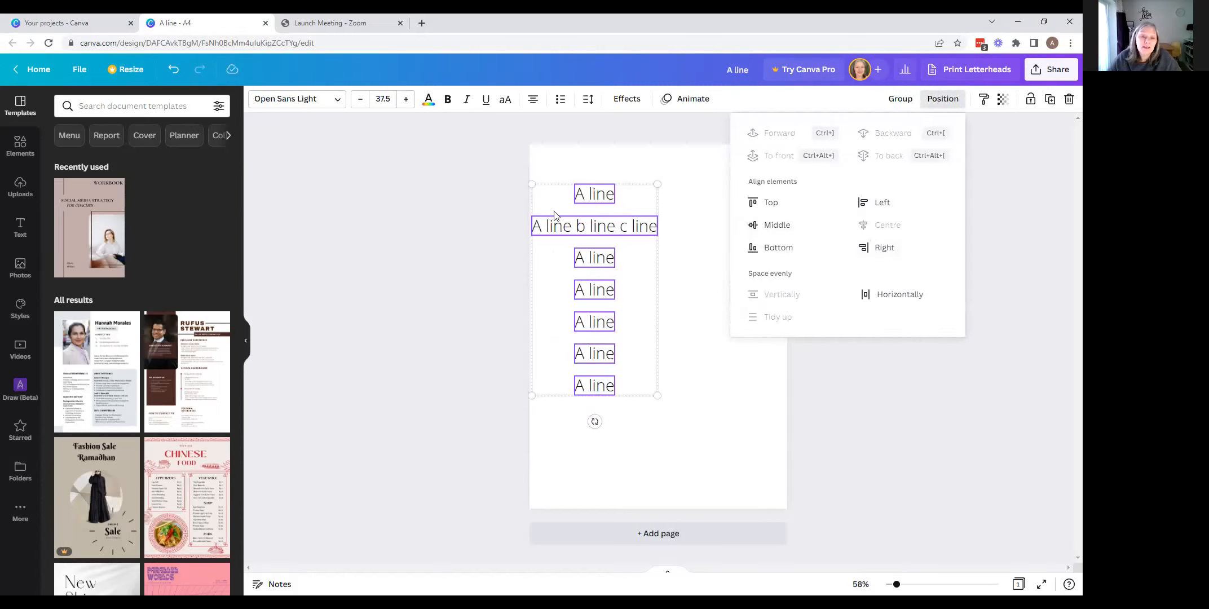
{"action": "left_click", "coordinate": [877, 204]}
{"action": "mouse_move", "coordinate": [645, 208]}
{"action": "left_mouse_down"}
{"action": "mouse_move", "coordinate": [664, 196]}
{"action": "mouse_move", "coordinate": [697, 216]}
{"action": "mouse_move", "coordinate": [674, 221]}
{"action": "mouse_move", "coordinate": [667, 204]}
{"action": "left_mouse_up"}
{"action": "left_click", "coordinate": [764, 297]}
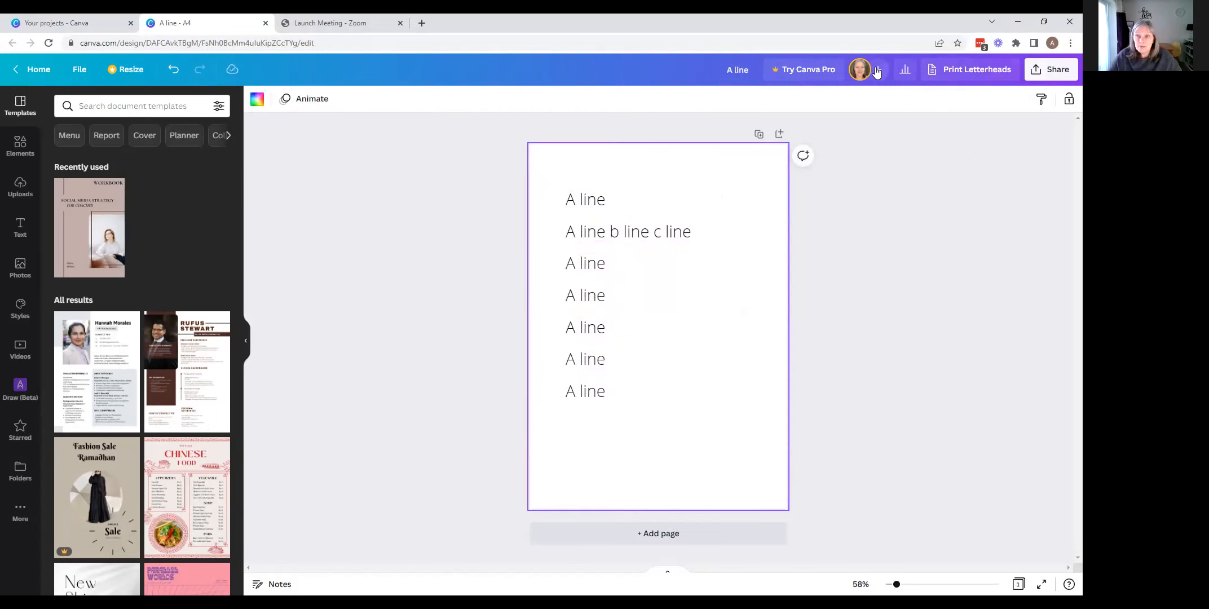
{"action": "left_click_drag", "start_coordinate": [569, 177], "coordinate": [596, 401]}
{"action": "left_click", "coordinate": [648, 356]}
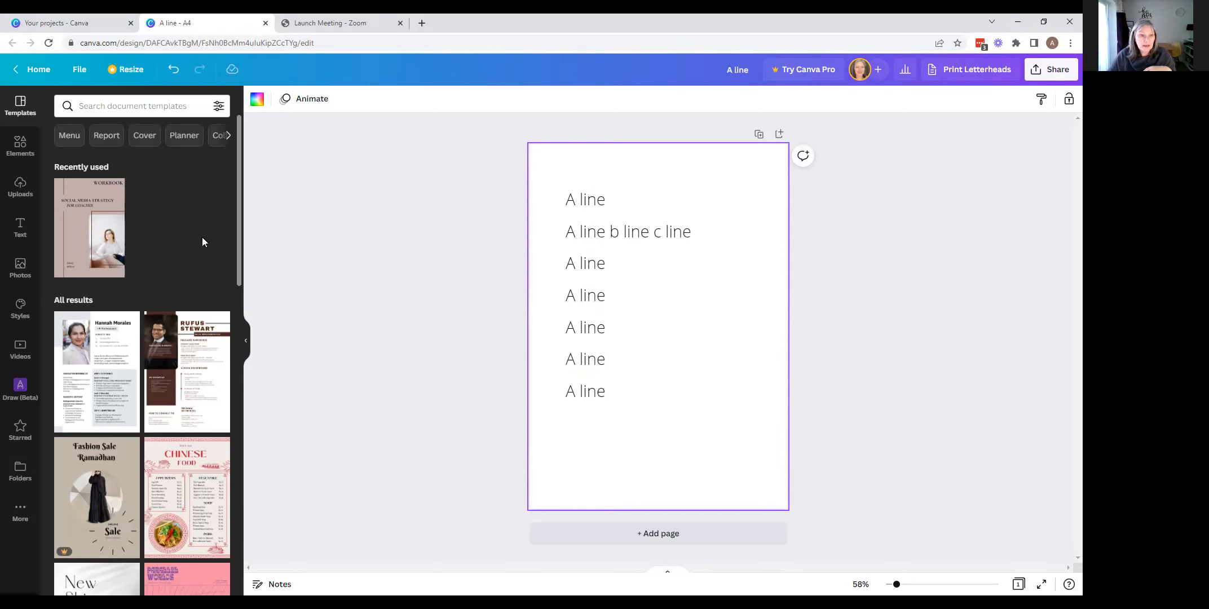
- Search the design elements for "shapes"
{"action": "left_click", "coordinate": [19, 145]}
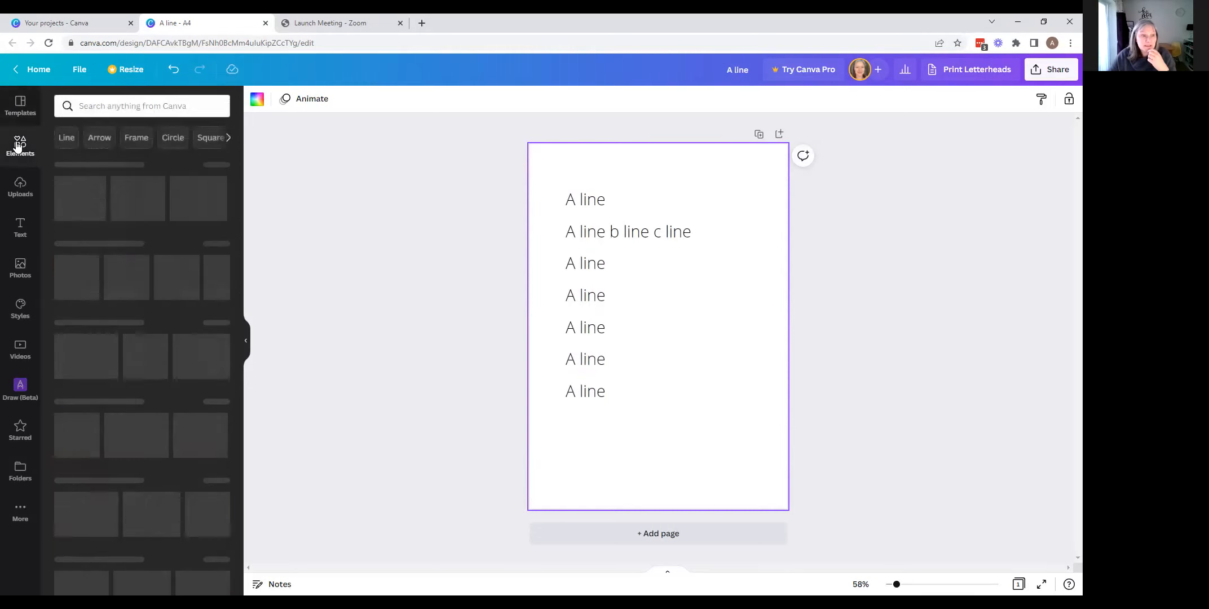
{"action": "left_click", "coordinate": [102, 109]}
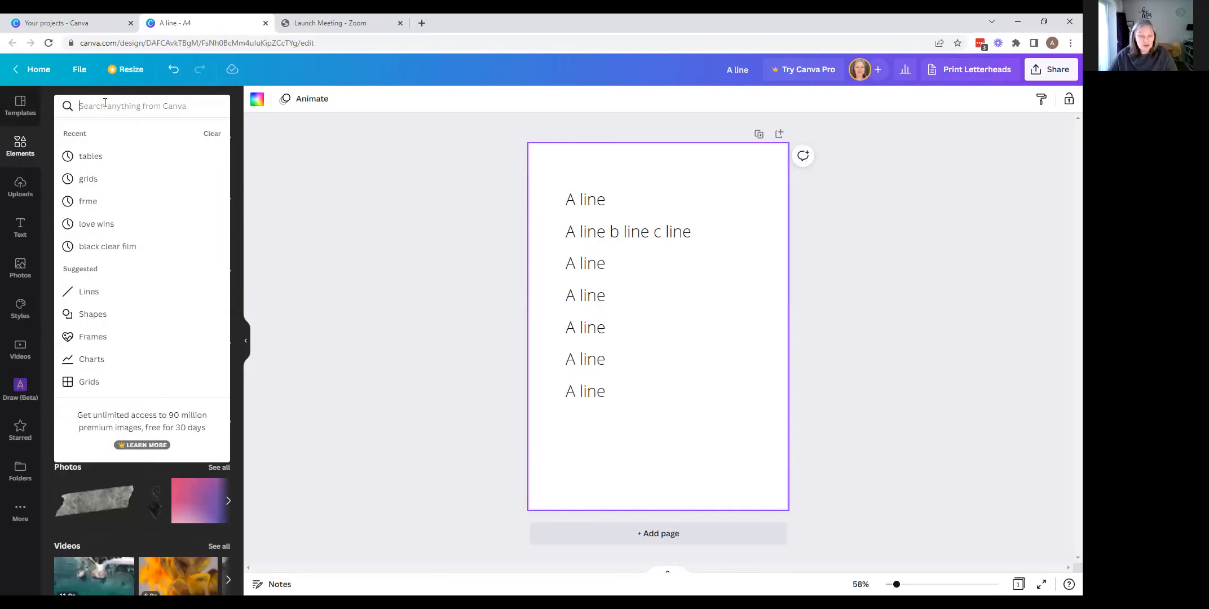
{"action": "type", "text": "shapes"}
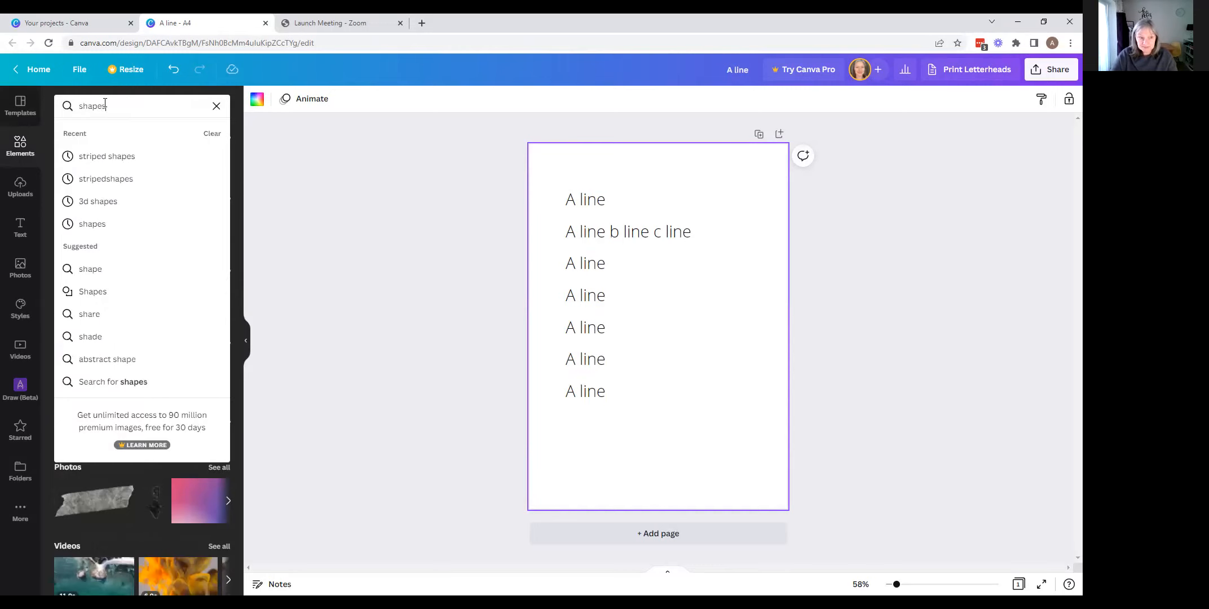
{"action": "key", "text": "Return"}
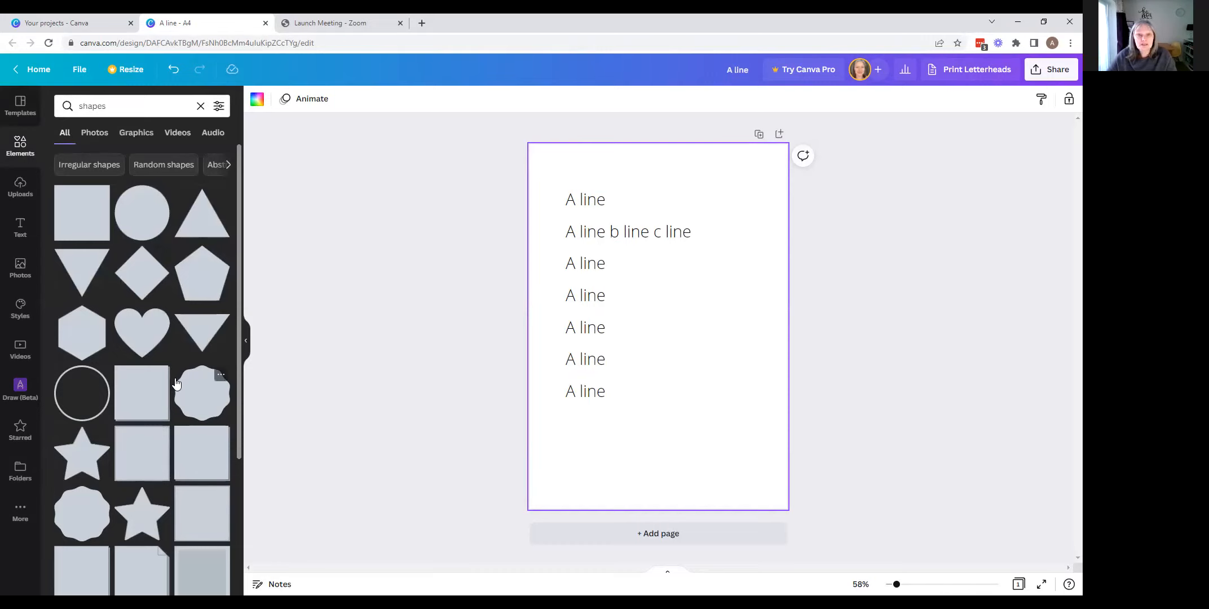
- Add the outlined circle shape, shrink it to bullet size and place it beside the first text line
{"action": "left_click", "coordinate": [86, 398]}
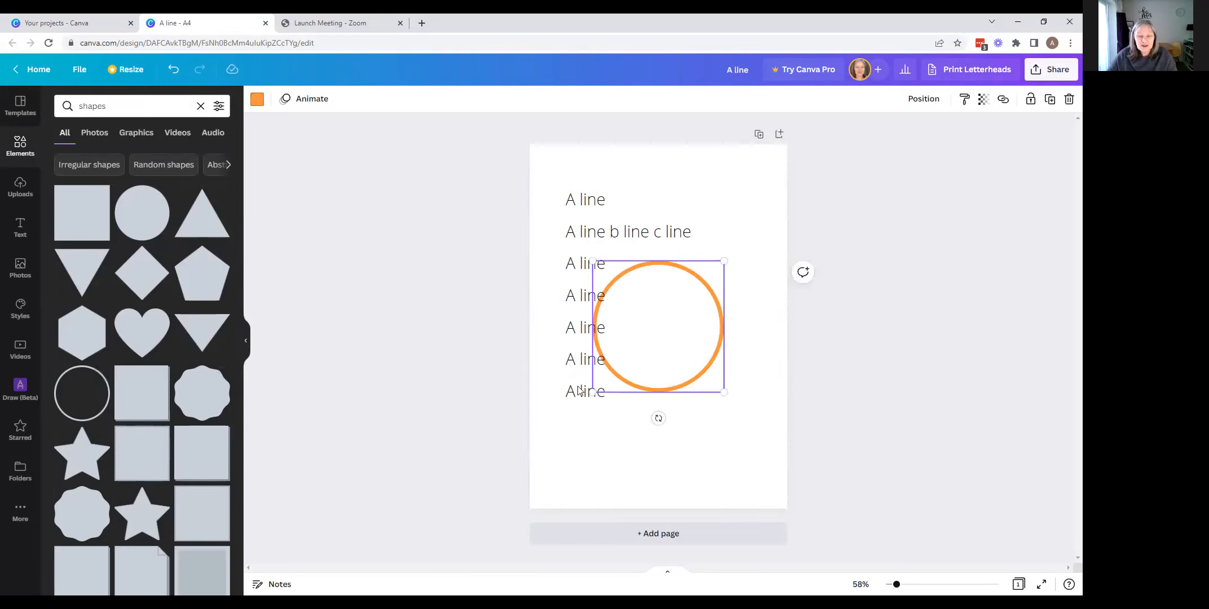
{"action": "left_click_drag", "start_coordinate": [593, 392], "coordinate": [559, 235]}
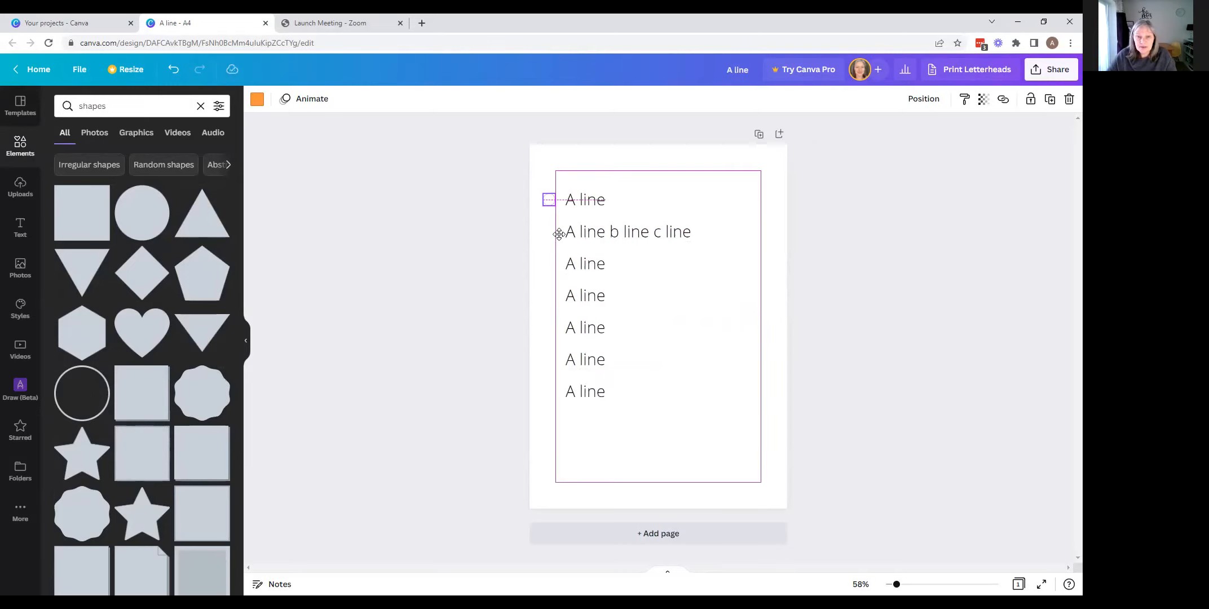
{"action": "left_click_drag", "start_coordinate": [559, 233], "coordinate": [558, 233]}
- Duplicate the small circle repeatedly to make enough bullets for all seven lines
{"action": "left_click", "coordinate": [1049, 100]}
{"action": "left_click", "coordinate": [1049, 100]}
{"action": "left_click", "coordinate": [1049, 100]}
{"action": "left_click", "coordinate": [1049, 101]}
{"action": "left_click", "coordinate": [1049, 101]}
{"action": "left_click", "coordinate": [1049, 101]}
{"action": "left_click", "coordinate": [1049, 101]}
{"action": "left_click", "coordinate": [1049, 101]}
- Distribute the circle copies down the page, placing one roughly beside each remaining text line
{"action": "left_click_drag", "start_coordinate": [610, 284], "coordinate": [553, 419]}
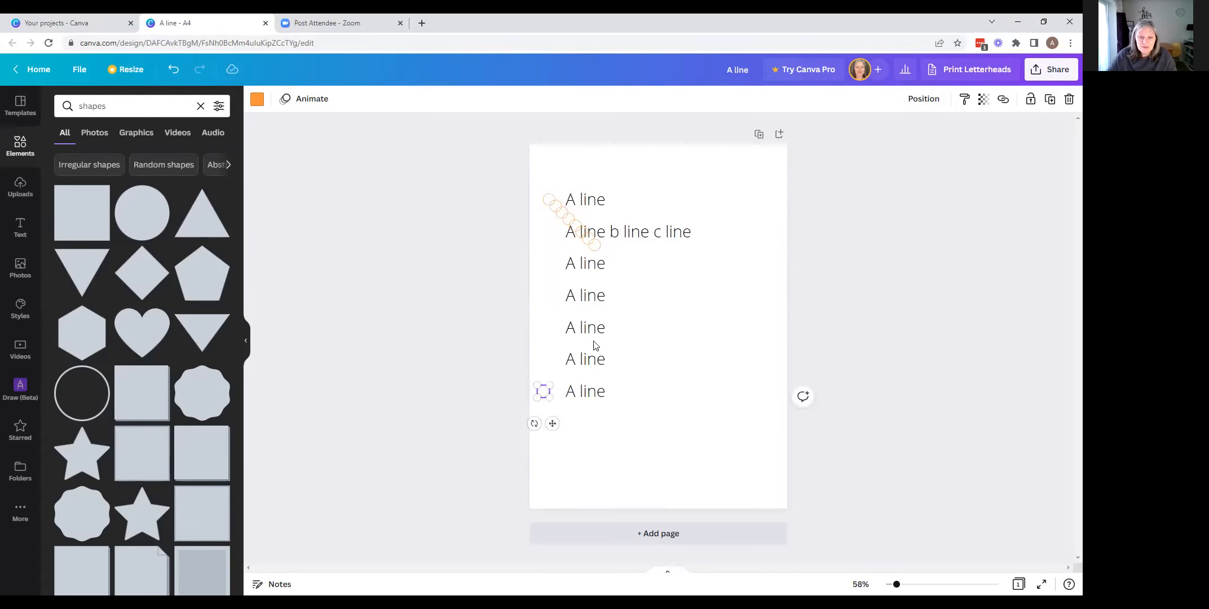
{"action": "left_click_drag", "start_coordinate": [589, 240], "coordinate": [555, 359]}
{"action": "left_click_drag", "start_coordinate": [588, 237], "coordinate": [551, 330]}
{"action": "left_click_drag", "start_coordinate": [575, 228], "coordinate": [548, 297]}
- Separate the surplus circle copies from the bullets and delete them, leaving one circle per line
{"action": "left_click_drag", "start_coordinate": [569, 226], "coordinate": [757, 460]}
{"action": "left_click", "coordinate": [555, 207]}
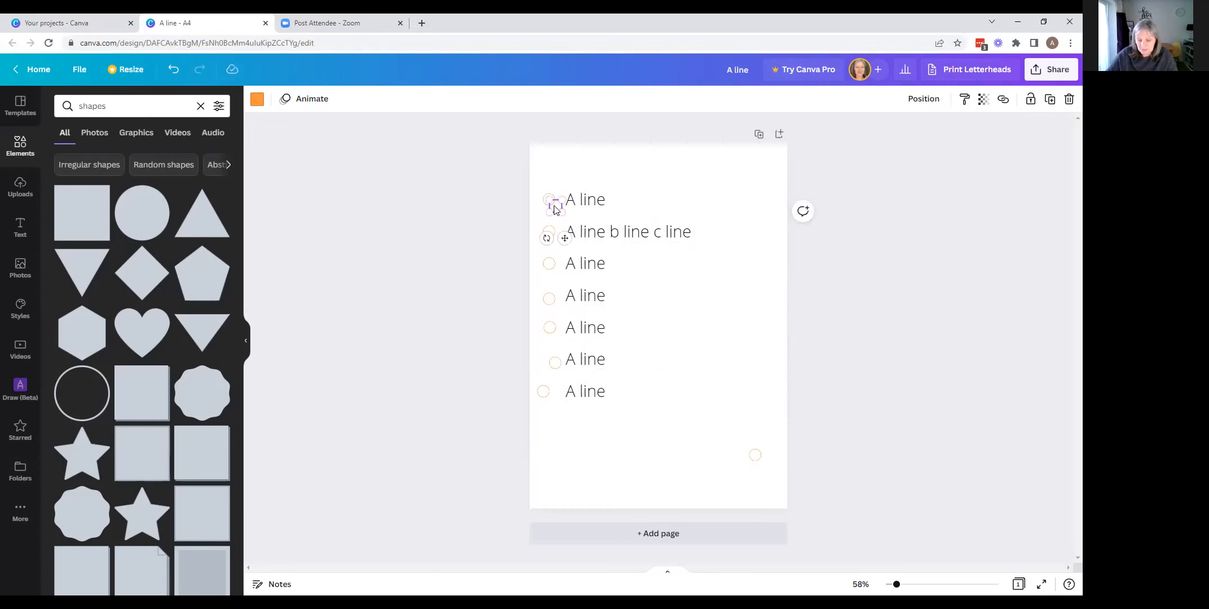
{"action": "left_click", "coordinate": [640, 312]}
{"action": "left_click", "coordinate": [757, 457]}
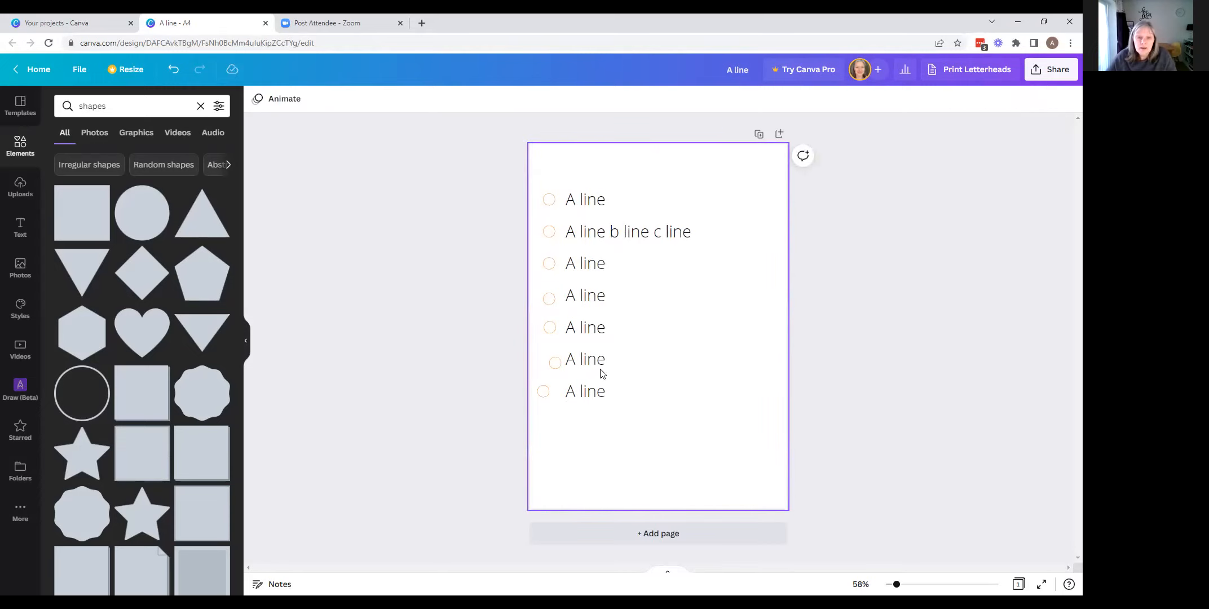
- Move the lowest circle slightly inward, and arrange all seven circles in an evenly spaced column with Tidy up
{"action": "left_click_drag", "start_coordinate": [543, 391], "coordinate": [549, 391]}
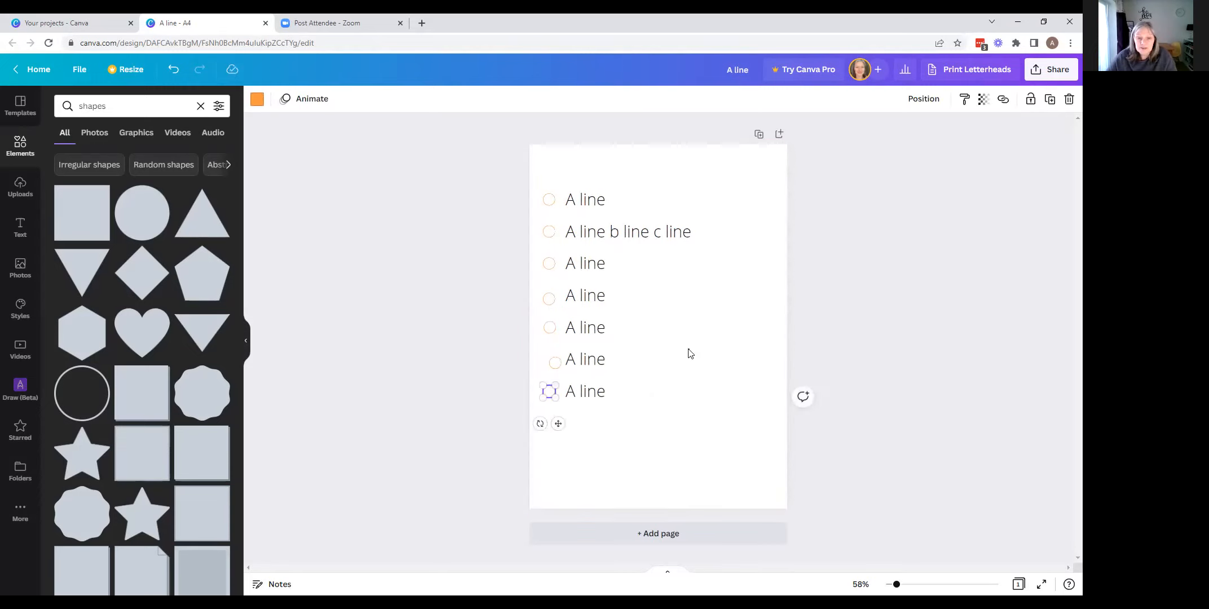
{"action": "left_click", "coordinate": [675, 325]}
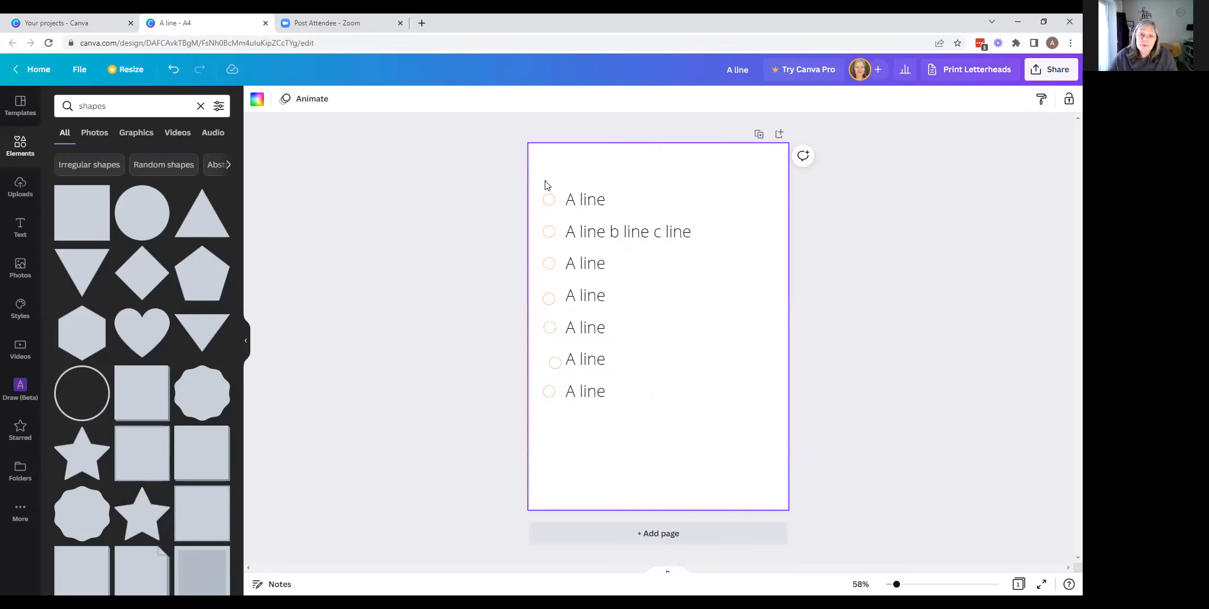
{"action": "left_click_drag", "start_coordinate": [545, 195], "coordinate": [554, 413]}
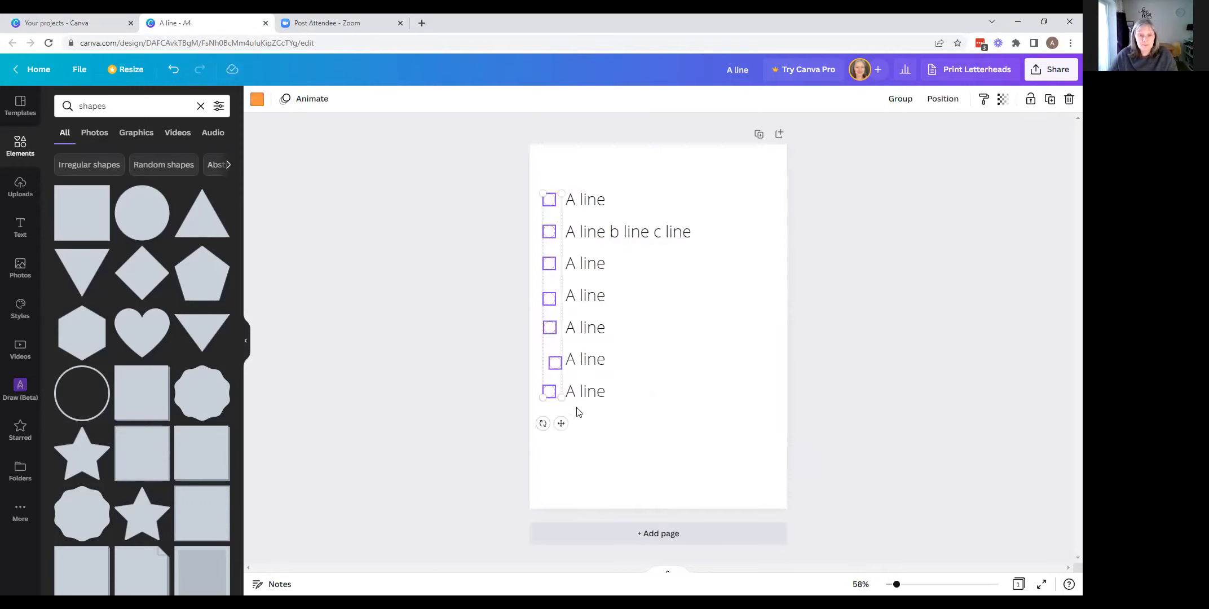
{"action": "left_click", "coordinate": [949, 100]}
{"action": "left_click", "coordinate": [784, 317]}
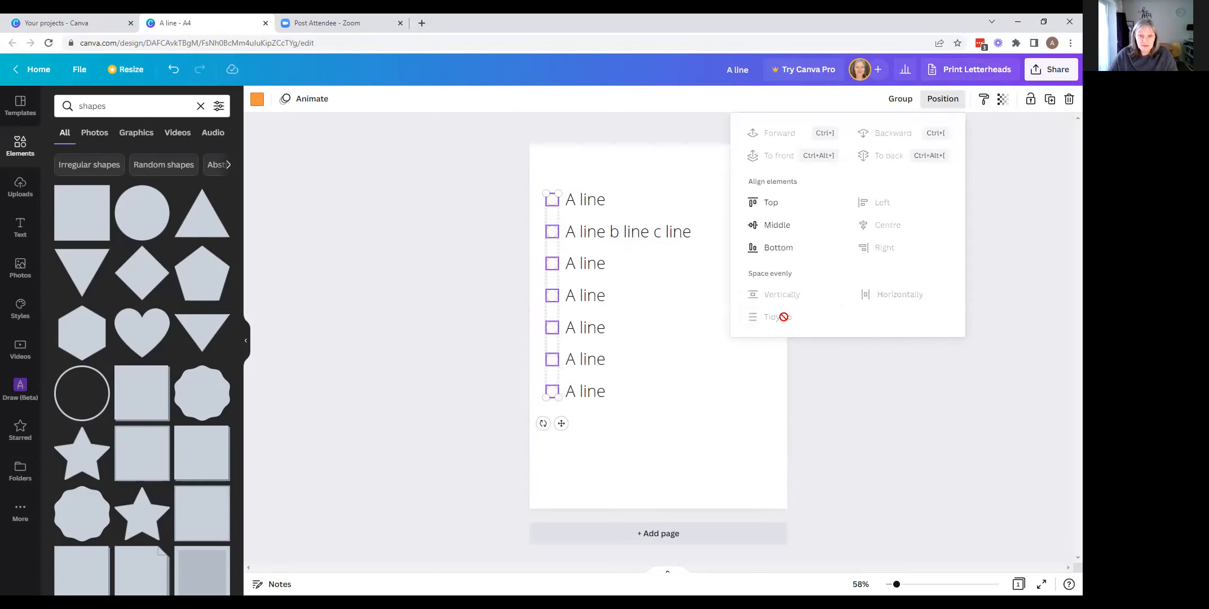
{"action": "left_click", "coordinate": [681, 415]}
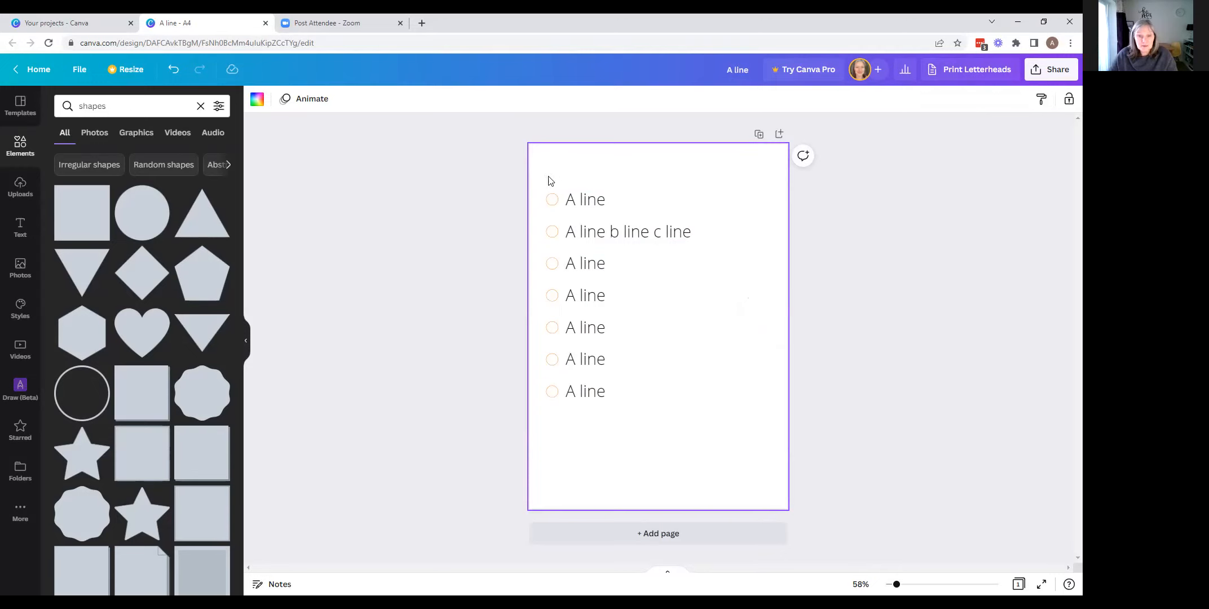
- Group the seven circles with their text lines and ungroup them again
{"action": "left_click_drag", "start_coordinate": [546, 178], "coordinate": [616, 416]}
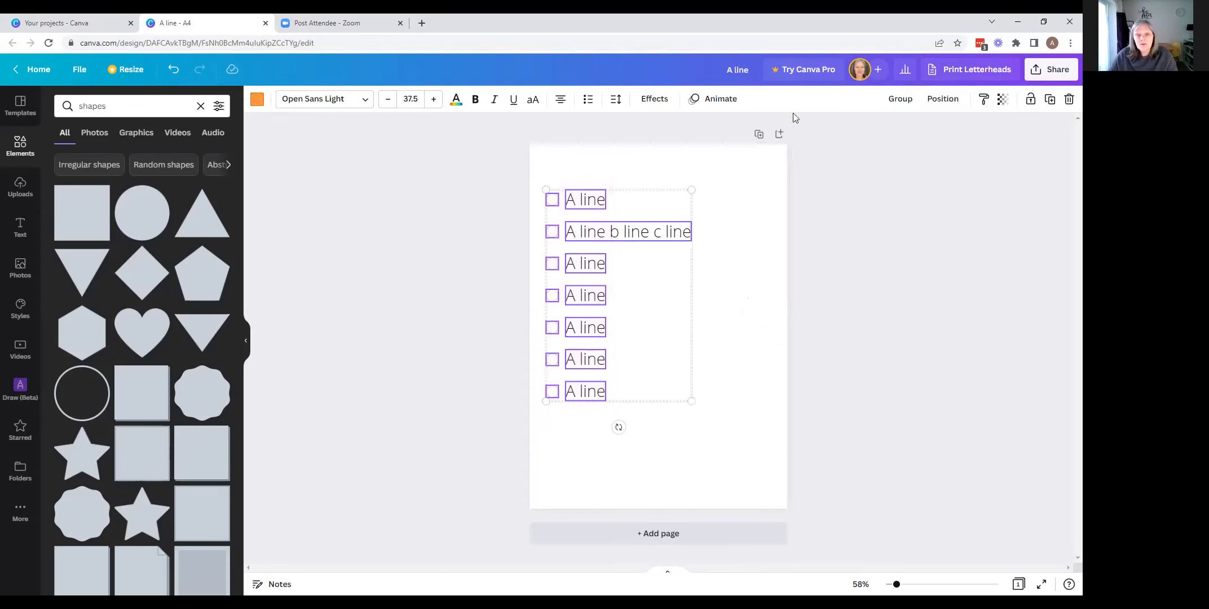
{"action": "left_click", "coordinate": [900, 99]}
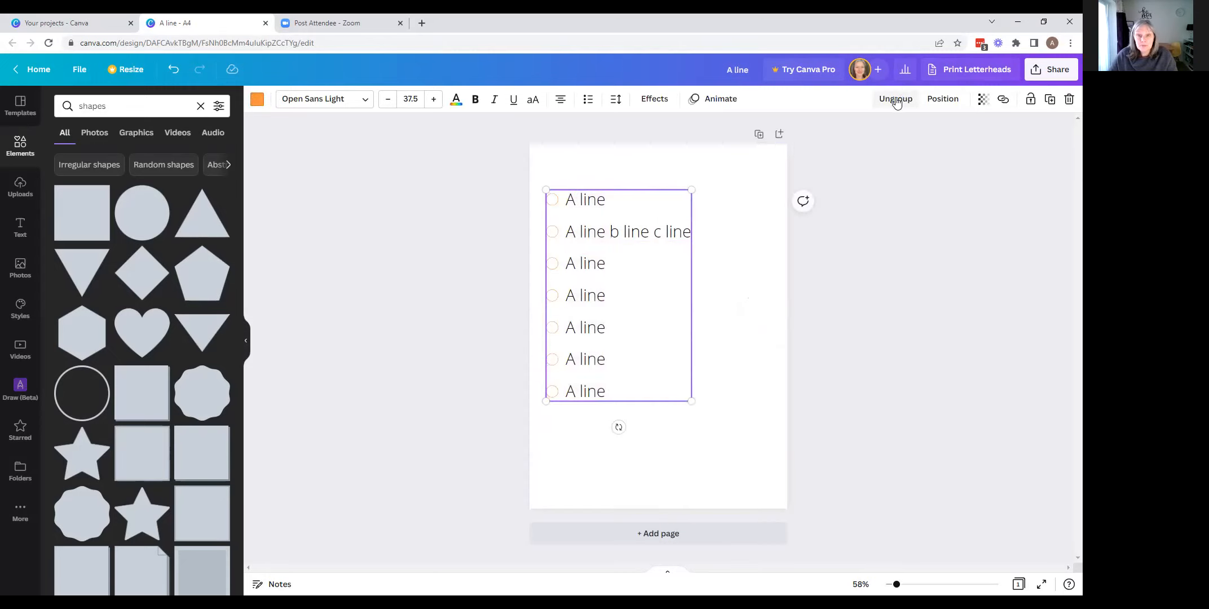
{"action": "left_click", "coordinate": [889, 107]}
{"action": "left_click", "coordinate": [553, 179]}
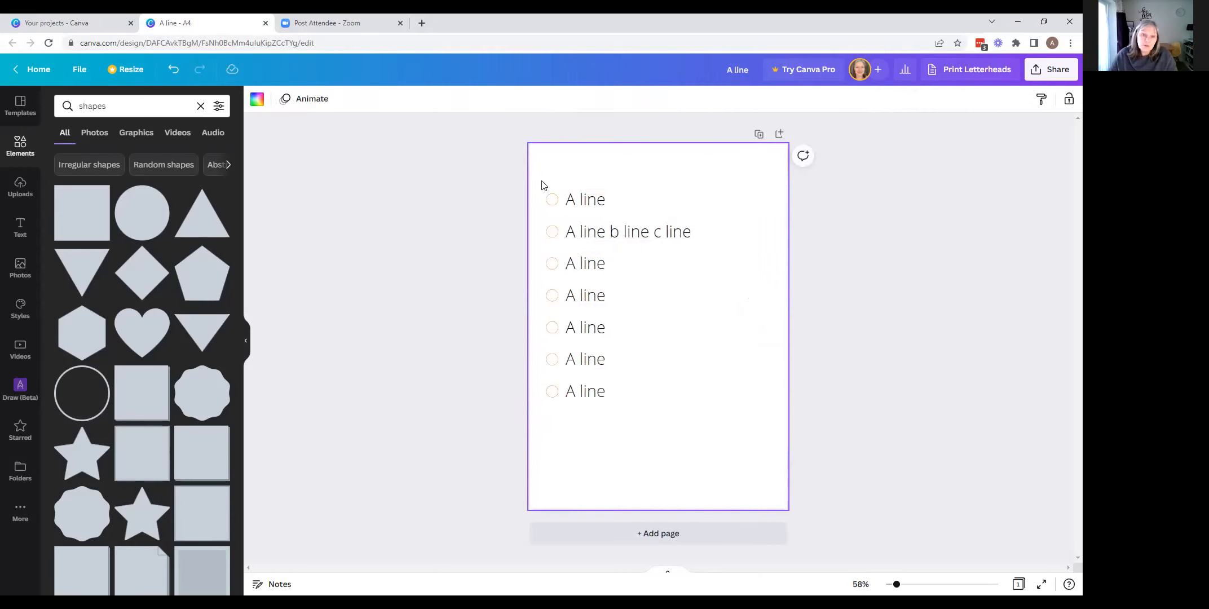
- Group all circles and text lines, scale the group down to a font size of 16.4 and reposition it in the page's upper-left area
{"action": "left_click_drag", "start_coordinate": [542, 183], "coordinate": [649, 417]}
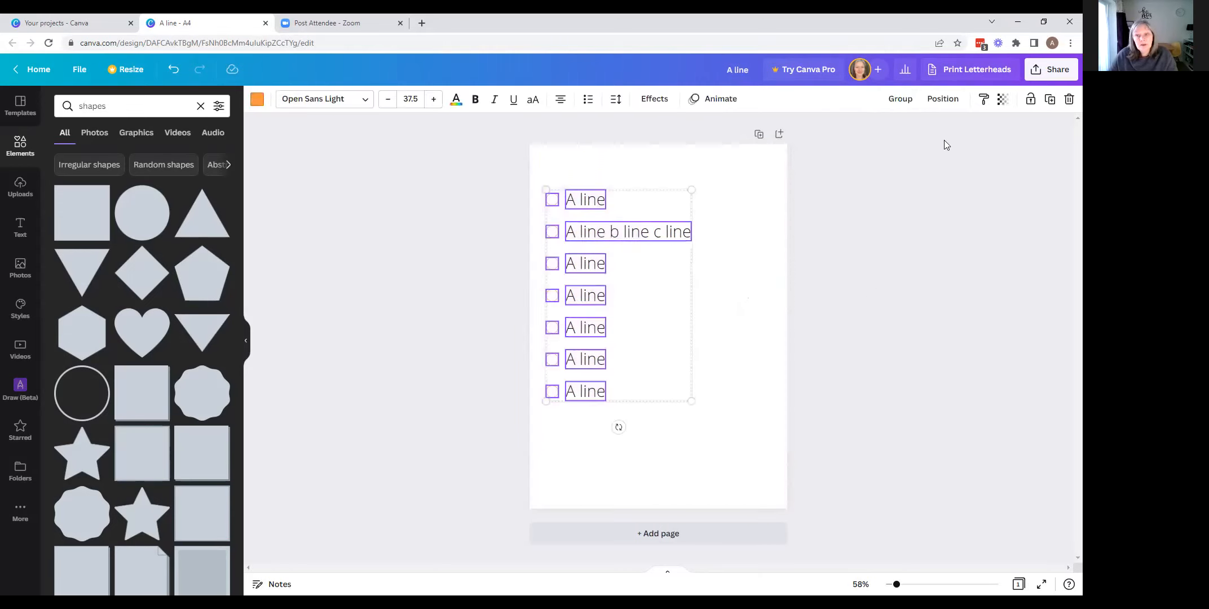
{"action": "left_click", "coordinate": [901, 99]}
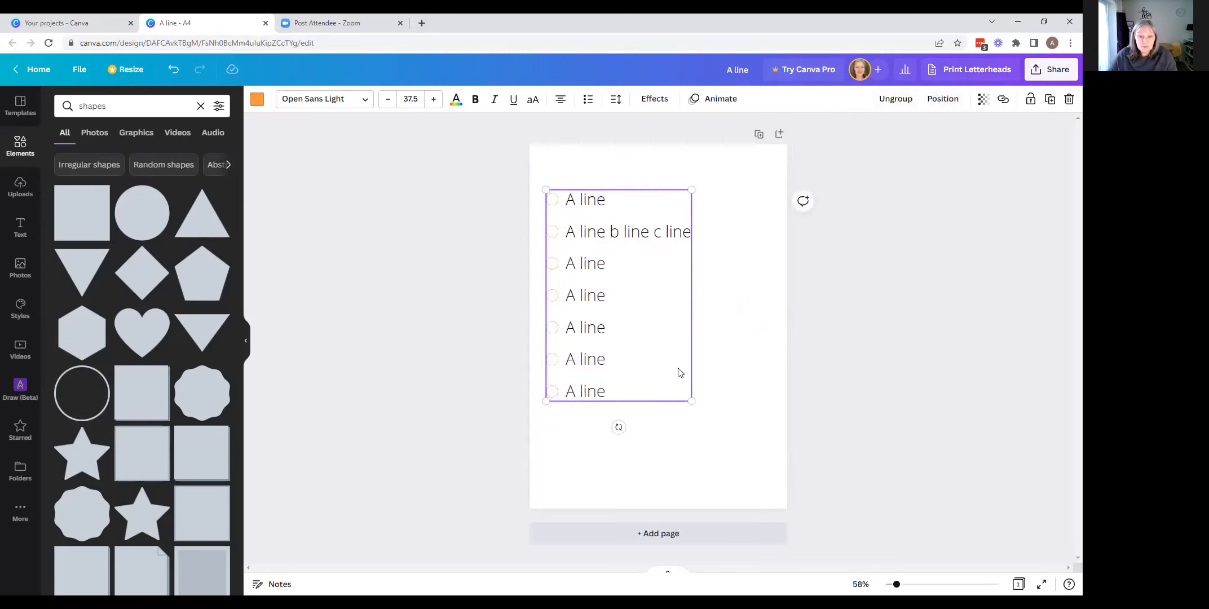
{"action": "left_click_drag", "start_coordinate": [689, 399], "coordinate": [617, 311]}
{"action": "left_click", "coordinate": [604, 259]}
{"action": "left_click", "coordinate": [669, 245]}
{"action": "left_click", "coordinate": [623, 226]}
{"action": "left_click", "coordinate": [545, 180]}
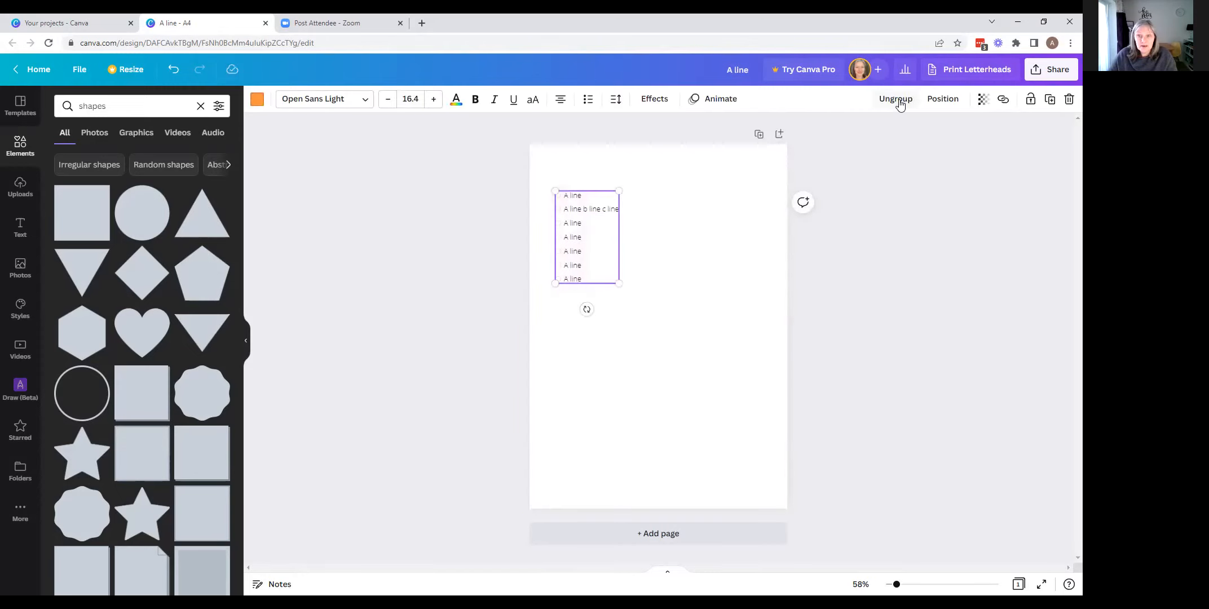
{"action": "left_click", "coordinate": [686, 256]}
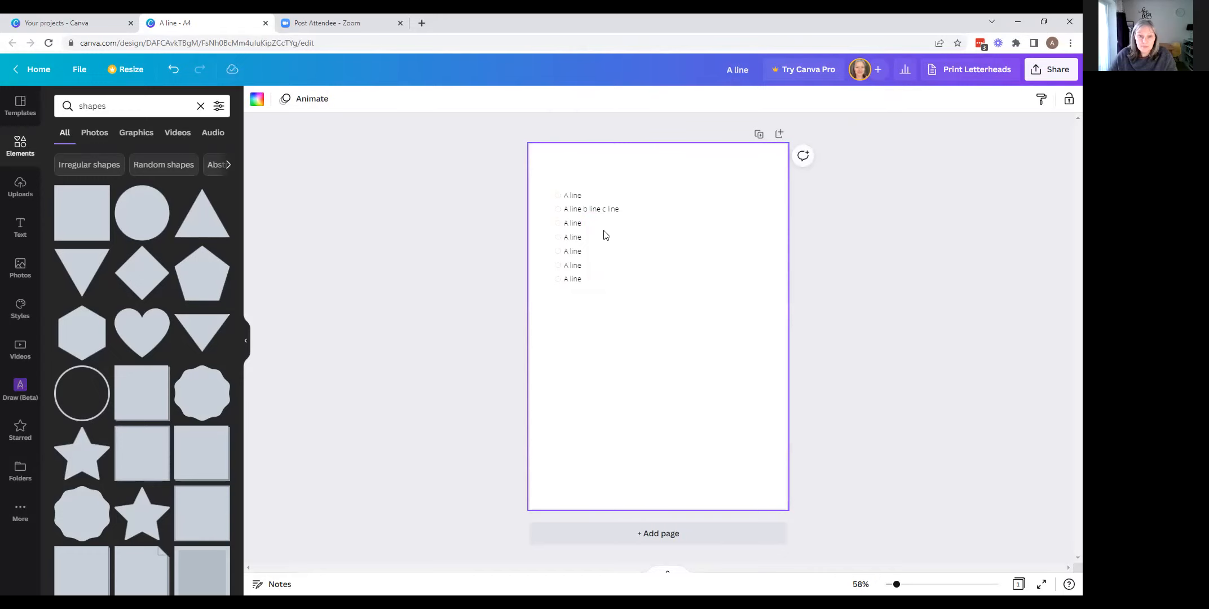
- Regroup the scaled-down circles and text lines and move the group slightly up the page
{"action": "left_click", "coordinate": [573, 197]}
{"action": "left_click_drag", "start_coordinate": [546, 180], "coordinate": [629, 289]}
{"action": "left_click", "coordinate": [899, 100]}
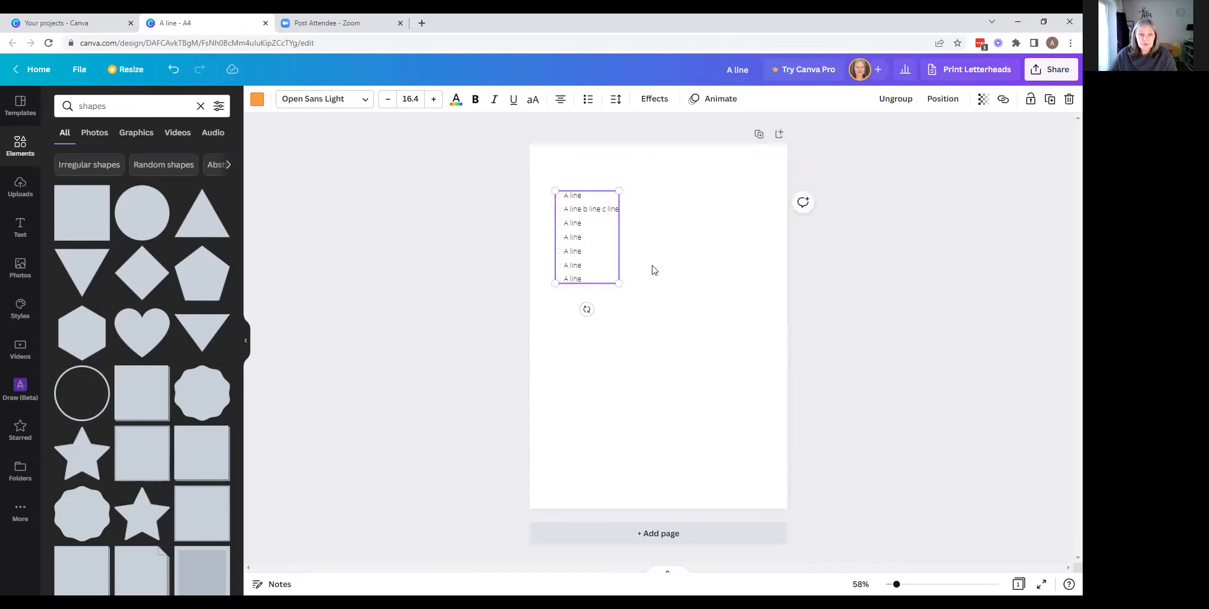
{"action": "left_click_drag", "start_coordinate": [599, 250], "coordinate": [595, 244]}
{"action": "left_click", "coordinate": [700, 253]}
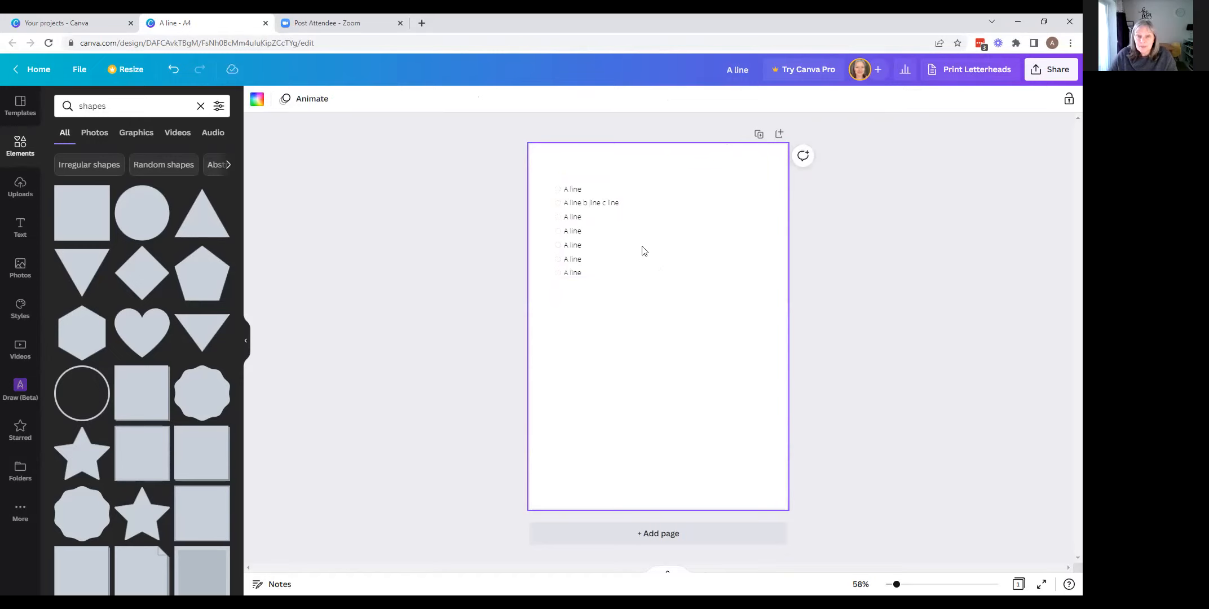